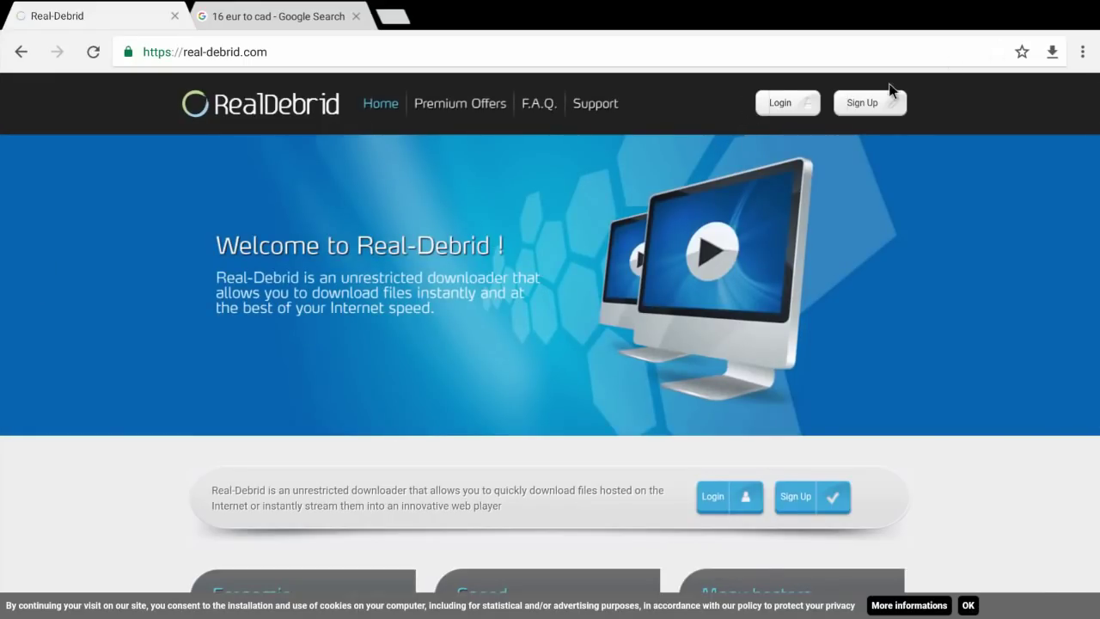
Open Real-Debrid's sign-up form, then go back to the Real-Debrid homepage.
{"action": "left_click", "coordinate": [866, 101]}
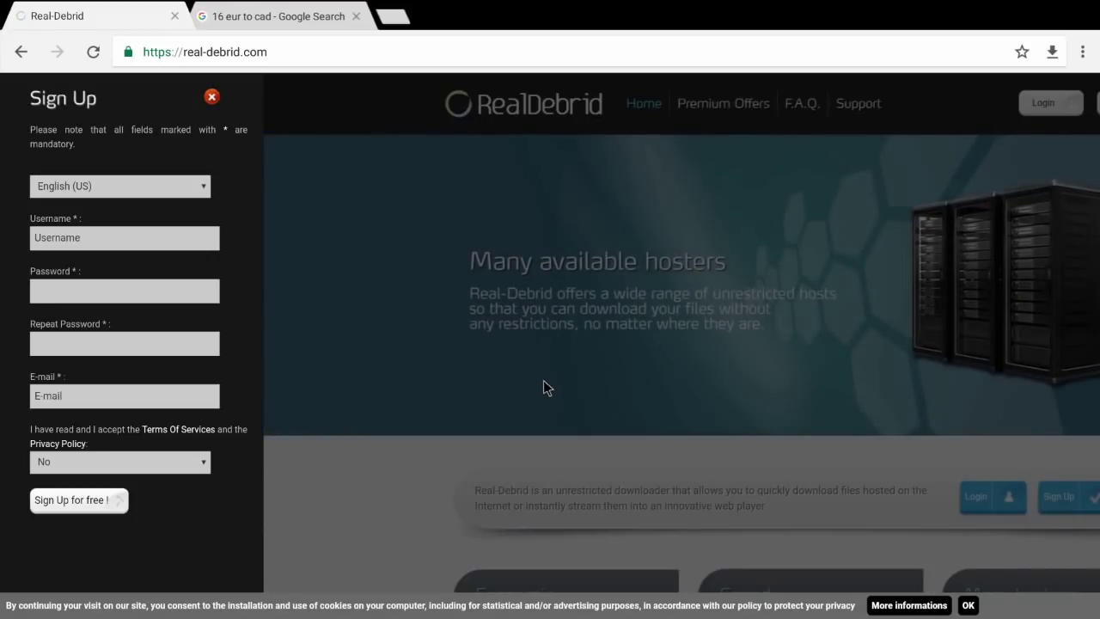
{"action": "key", "text": "alt+Left"}
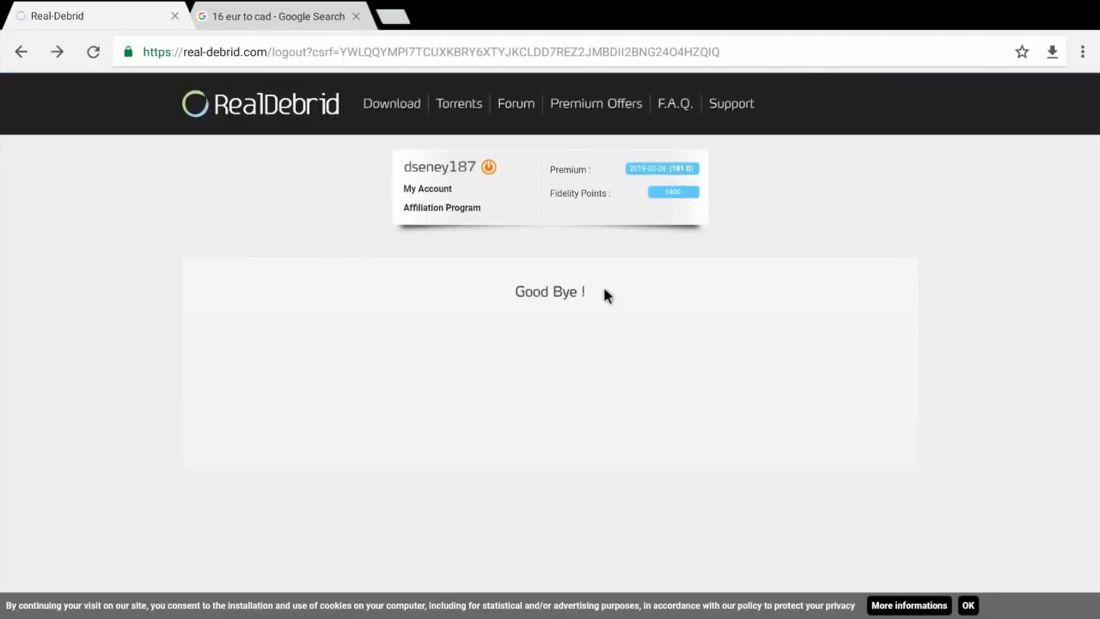
{"action": "left_click", "coordinate": [441, 189]}
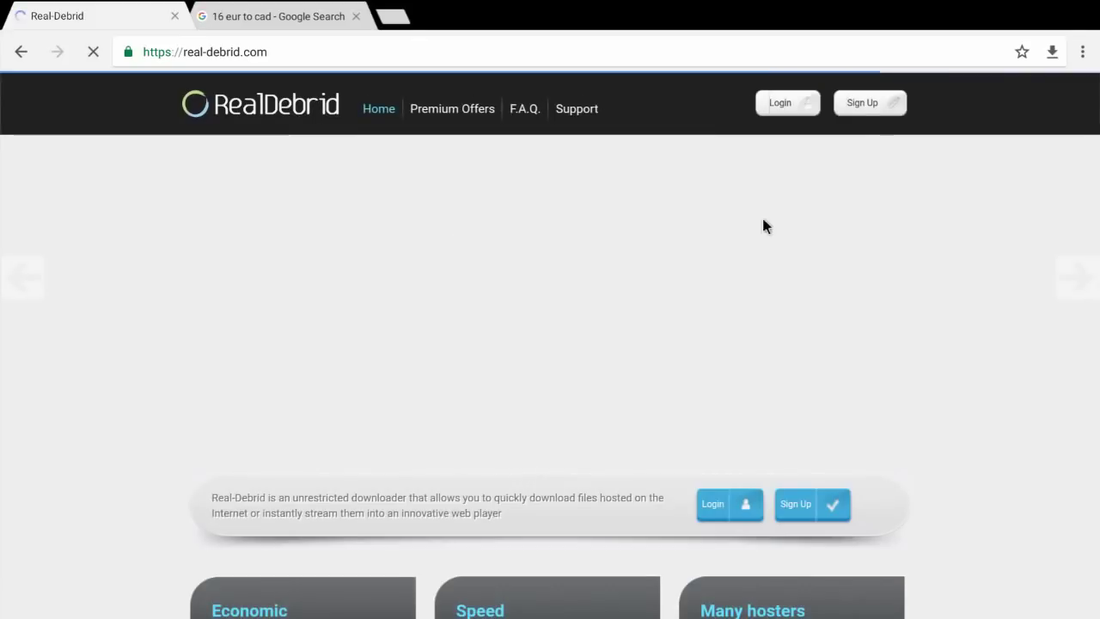
Log in to the premium account with the saved username suggestion and credentials.
{"action": "left_click", "coordinate": [808, 105]}
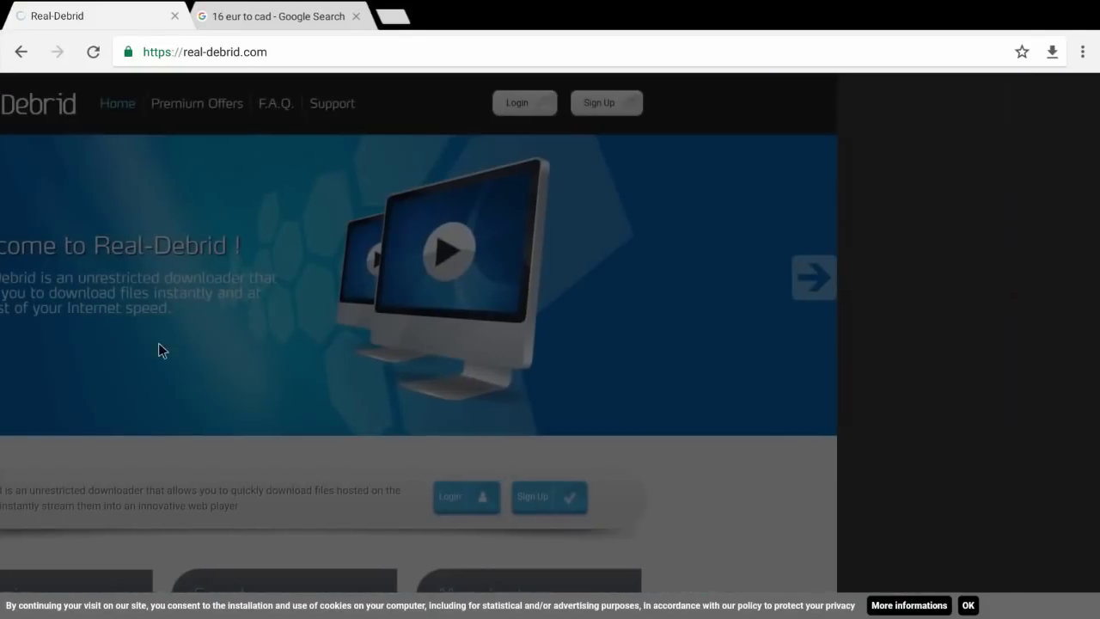
{"action": "left_click", "coordinate": [924, 218]}
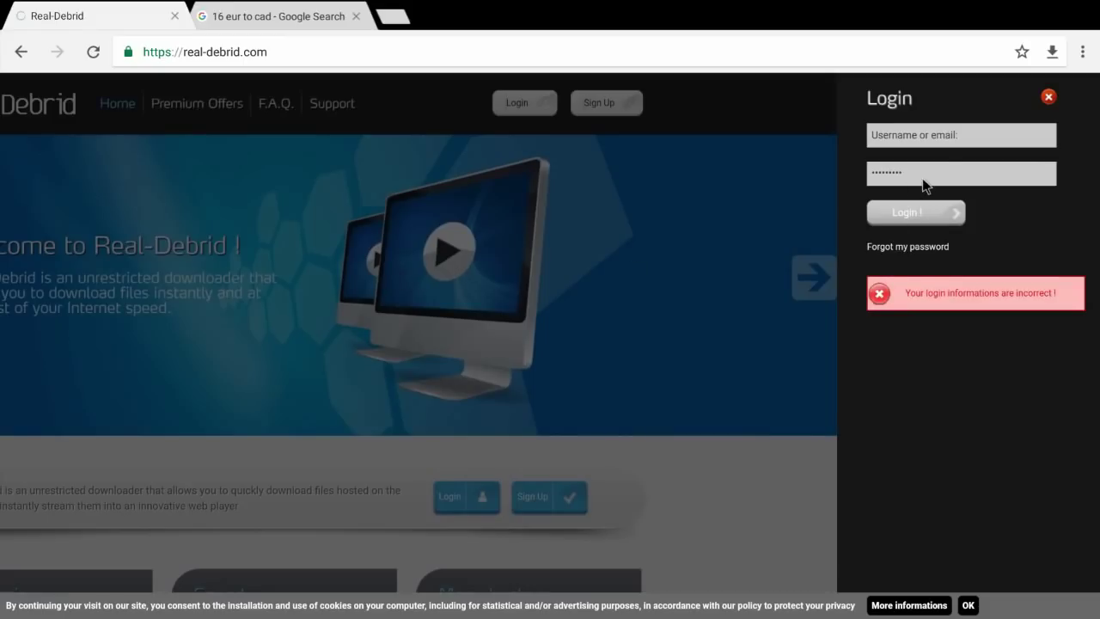
{"action": "left_click", "coordinate": [950, 139]}
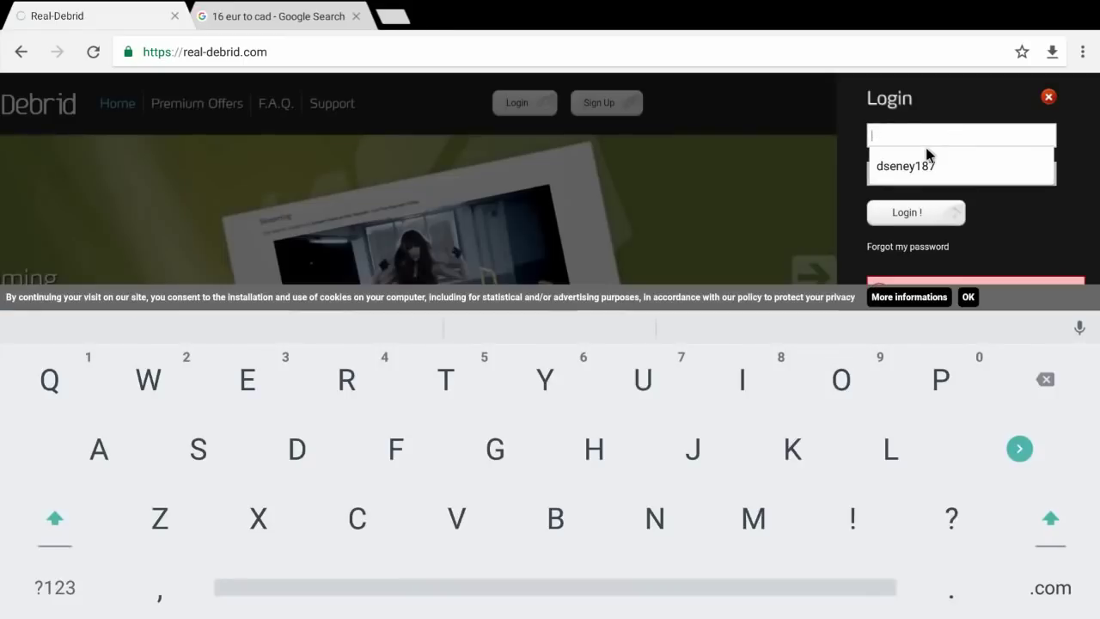
{"action": "type", "text": "dse"}
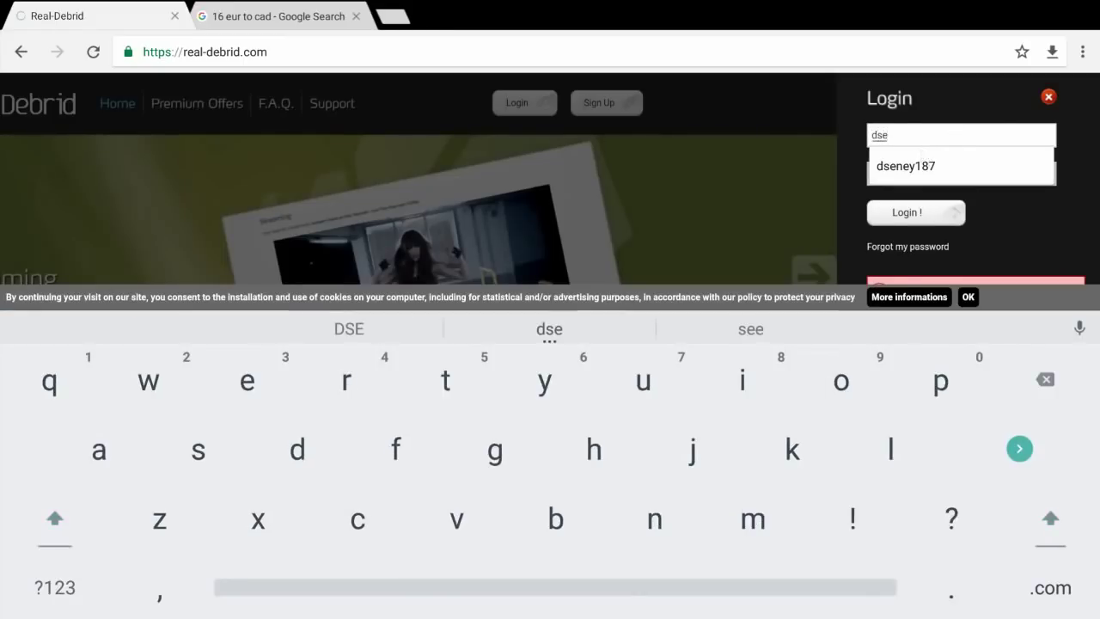
{"action": "left_click", "coordinate": [909, 166]}
{"action": "left_click", "coordinate": [906, 211]}
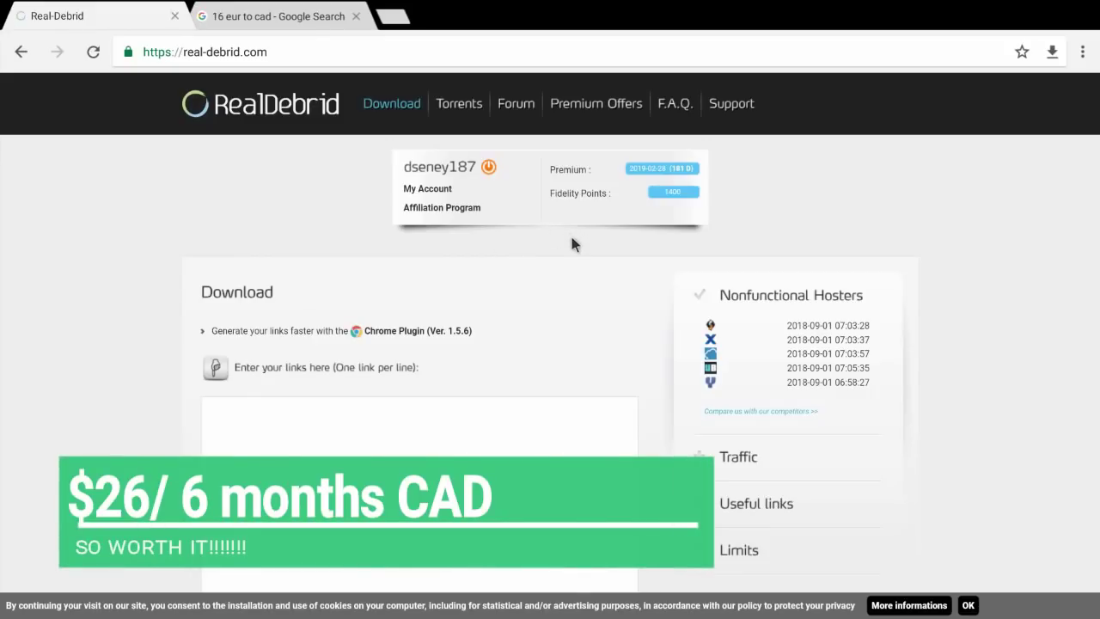
Leave Chrome for the Android home screen to get to Kodi.
{"action": "key", "text": "super"}
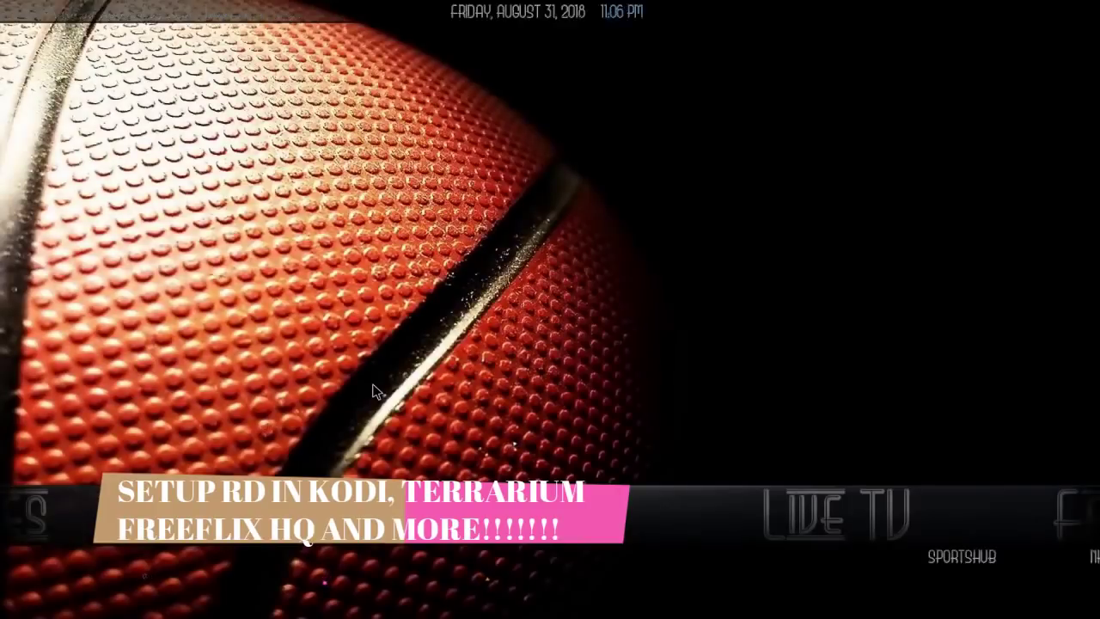
Go from Kodi's home menu to the System settings category.
{"action": "key", "text": "Right"}
{"action": "key", "text": "Right"}
{"action": "key", "text": "Right"}
{"action": "key", "text": "Right"}
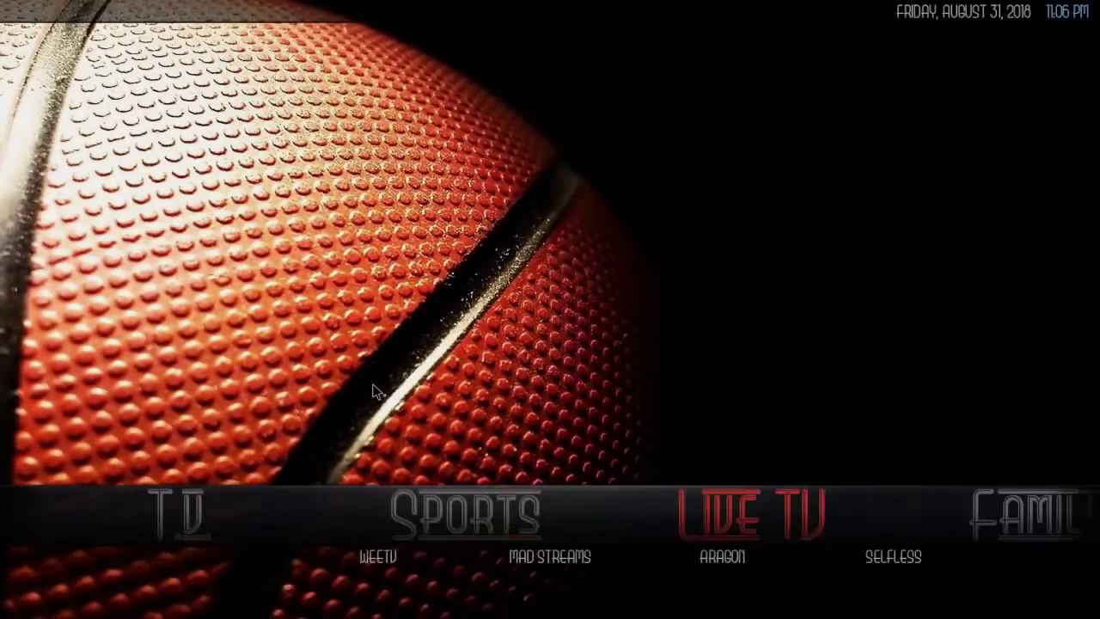
{"action": "key", "text": "Right"}
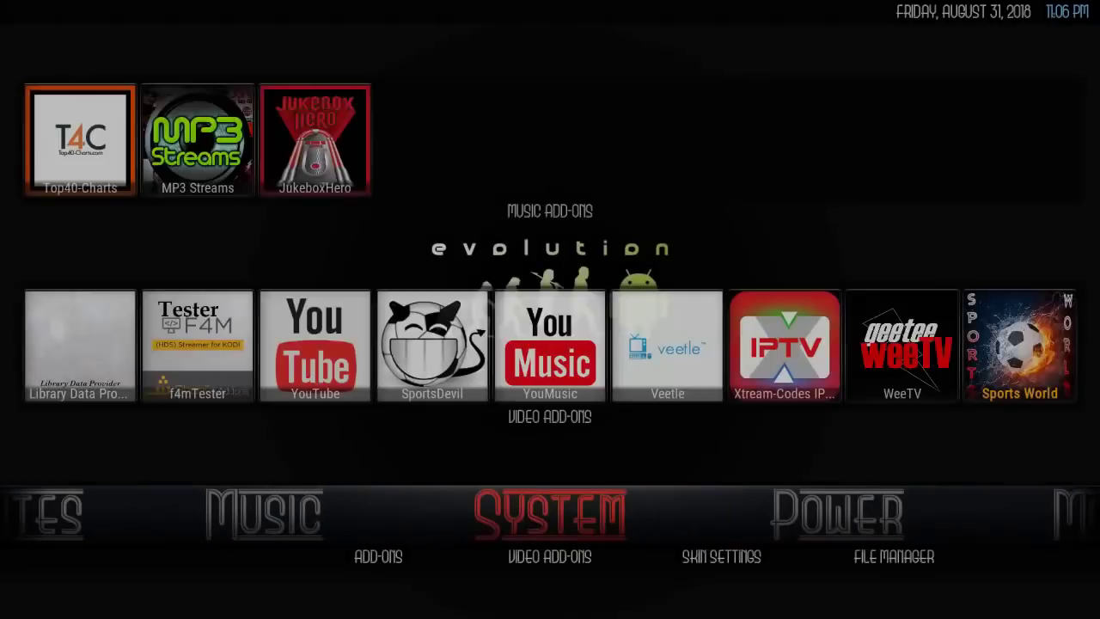
{"action": "key", "text": "Down"}
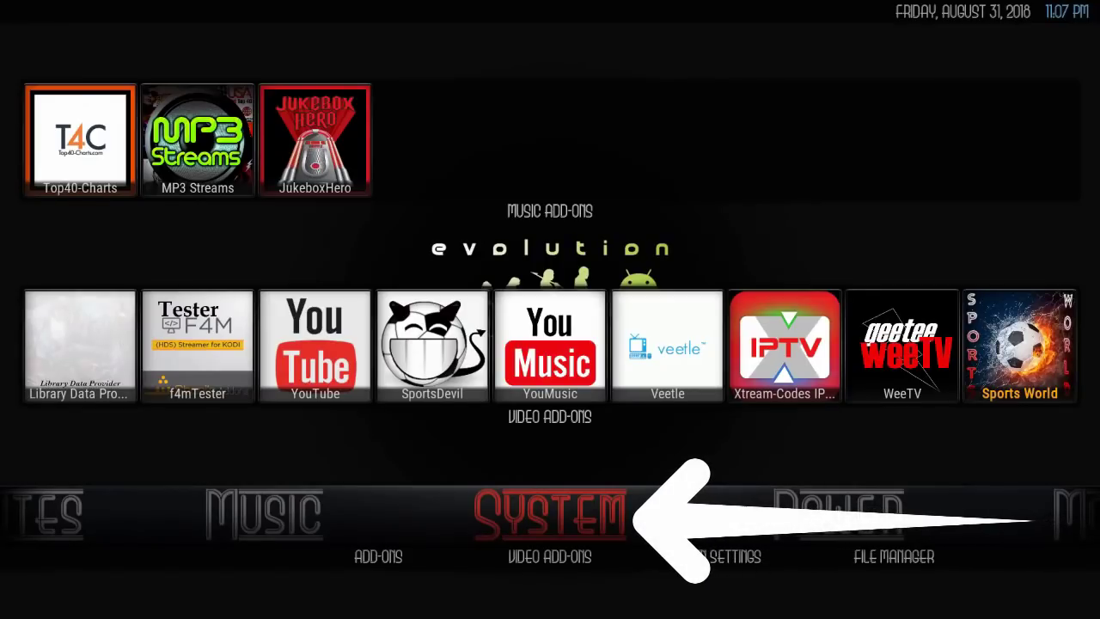
{"action": "key", "text": "Return"}
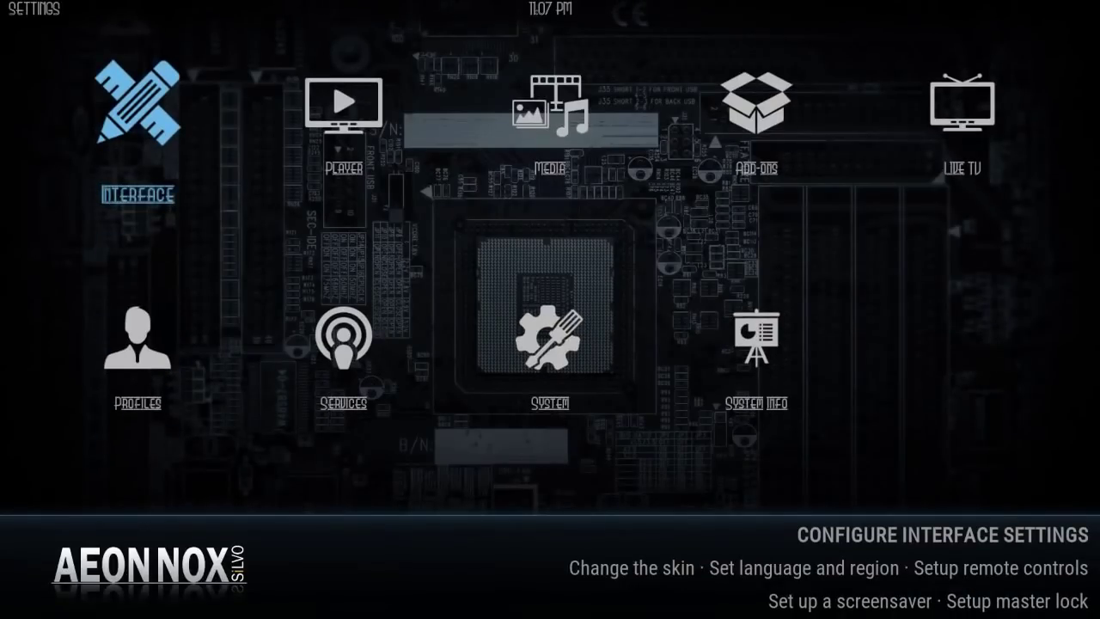
{"action": "key", "text": "Down"}
{"action": "key", "text": "Right"}
{"action": "key", "text": "Right"}
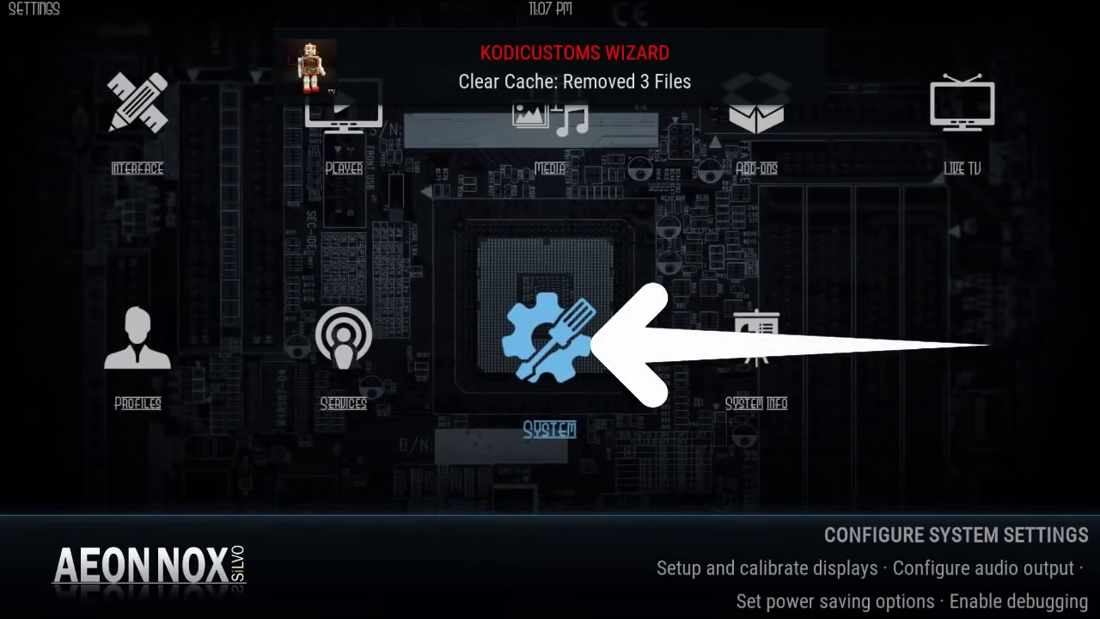
{"action": "key", "text": "Left"}
{"action": "key", "text": "Right"}
{"action": "key", "text": "Return"}
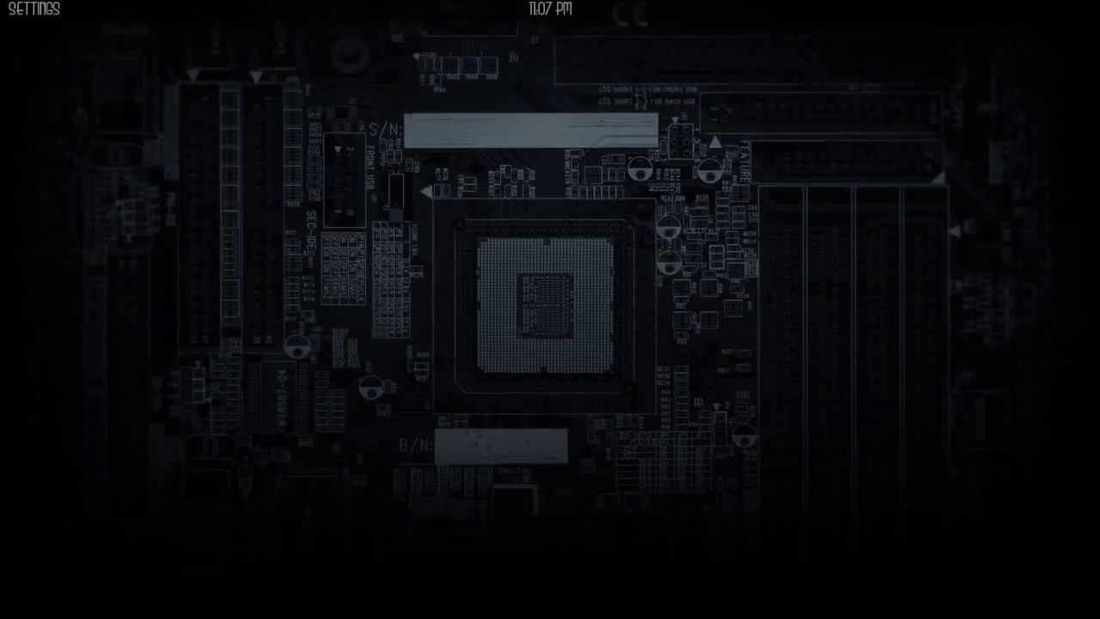
Open Add-ons > Manage dependencies to list the 67 dependency add-ons.
{"action": "key", "text": "Down"}
{"action": "key", "text": "Down"}
{"action": "key", "text": "Down"}
{"action": "key", "text": "Down"}
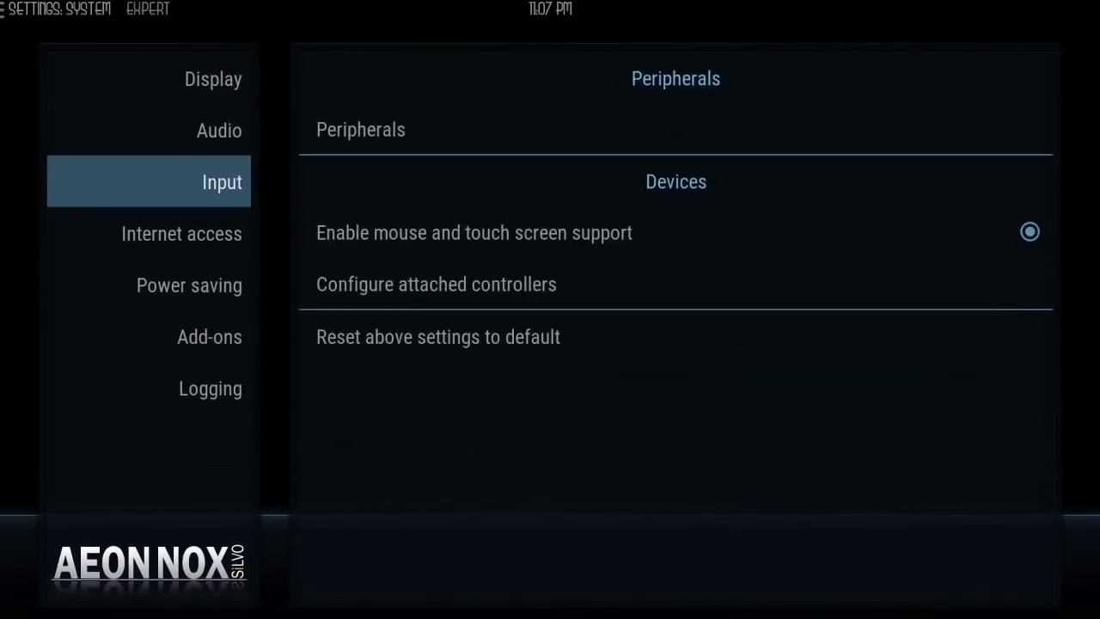
{"action": "key", "text": "Down"}
{"action": "key", "text": "Right"}
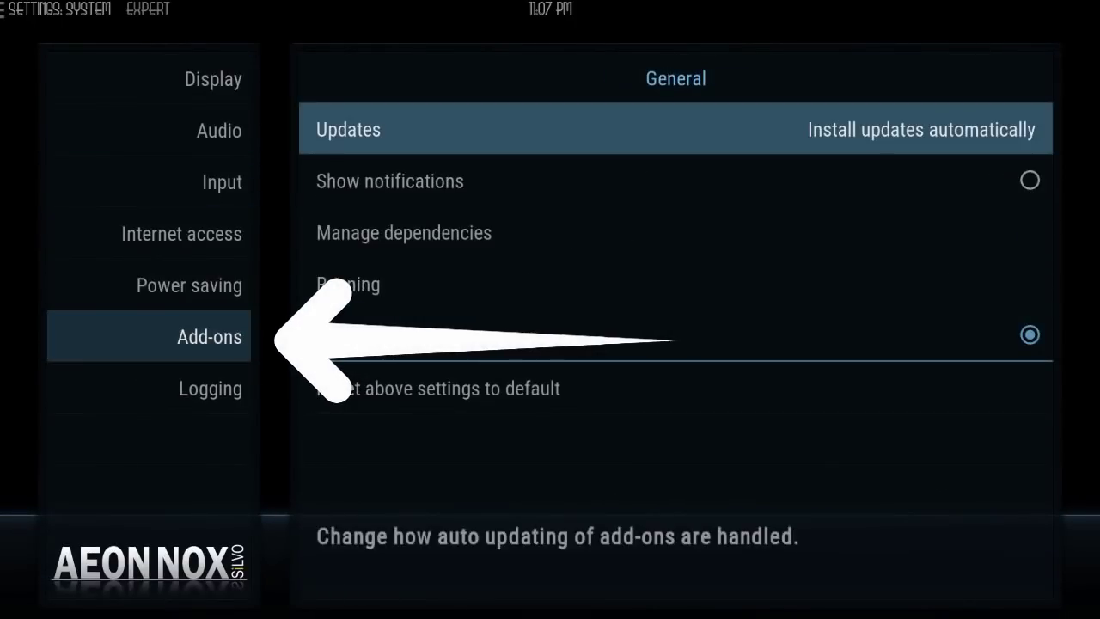
{"action": "key", "text": "Down"}
{"action": "key", "text": "Down"}
{"action": "key", "text": "Return"}
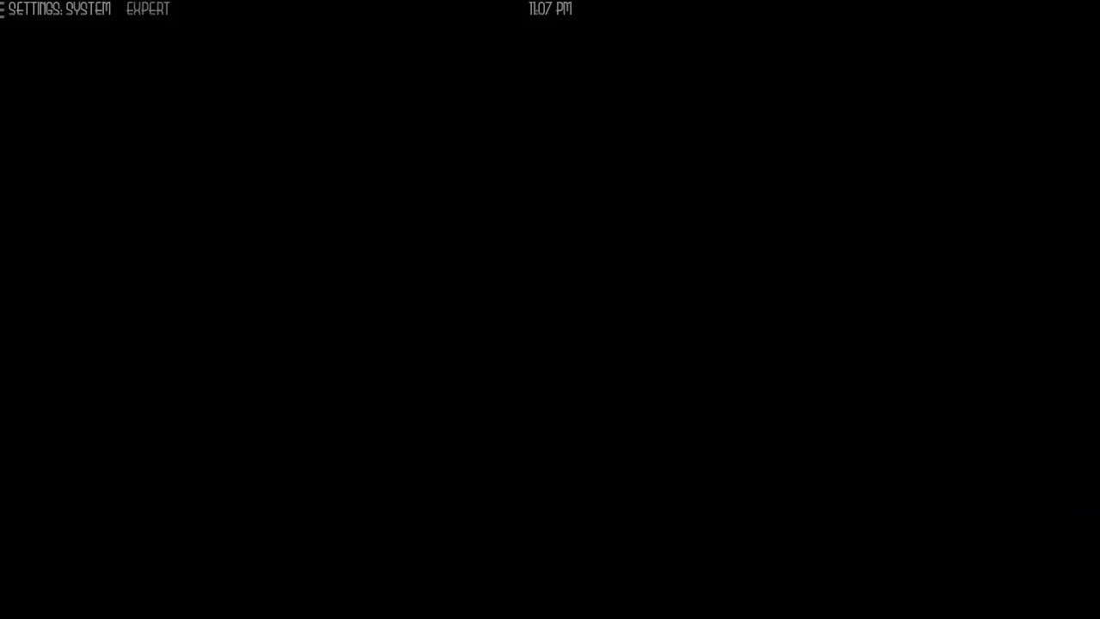
{"action": "key", "text": "Up"}
{"action": "key", "text": "Up"}
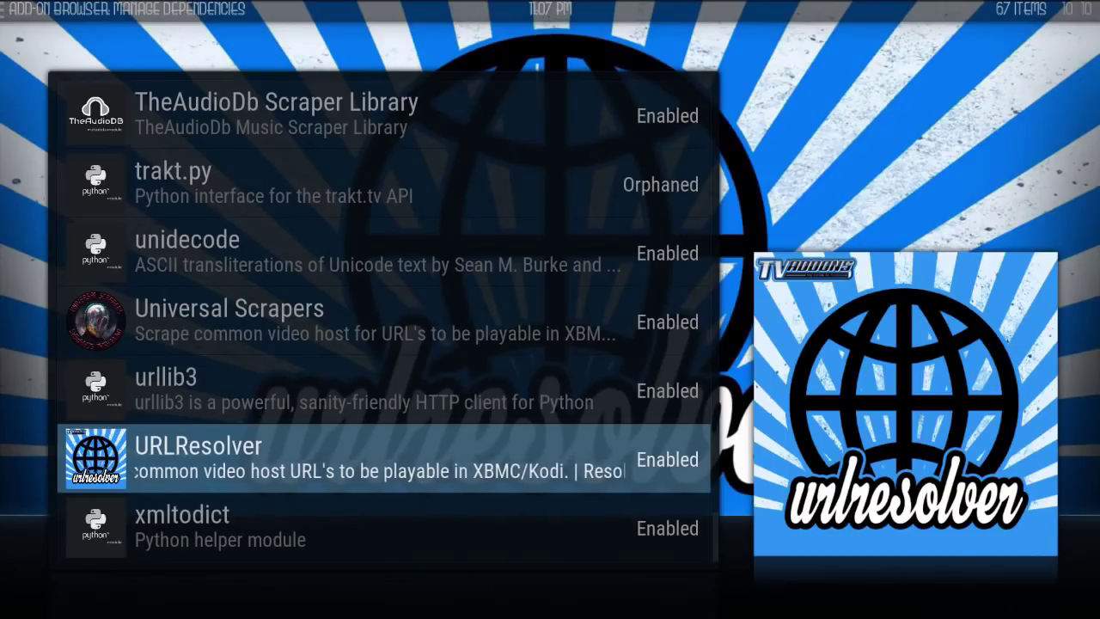
Scroll up to ResolveURL in the dependencies list and open its information page and settings.
{"action": "left_click", "coordinate": [378, 389]}
{"action": "key", "text": "Up"}
{"action": "key", "text": "Up"}
{"action": "key", "text": "Up"}
{"action": "key", "text": "Up"}
{"action": "key", "text": "Up"}
{"action": "key", "text": "Up"}
{"action": "key", "text": "Up"}
{"action": "key", "text": "Up"}
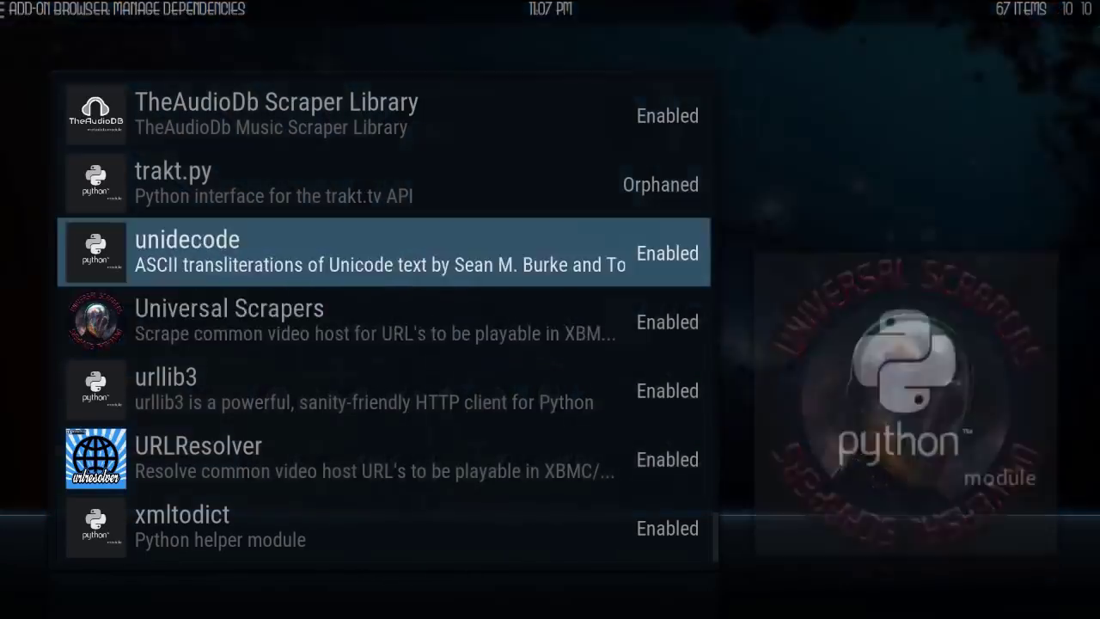
{"action": "key", "text": "Up"}
{"action": "key", "text": "Up"}
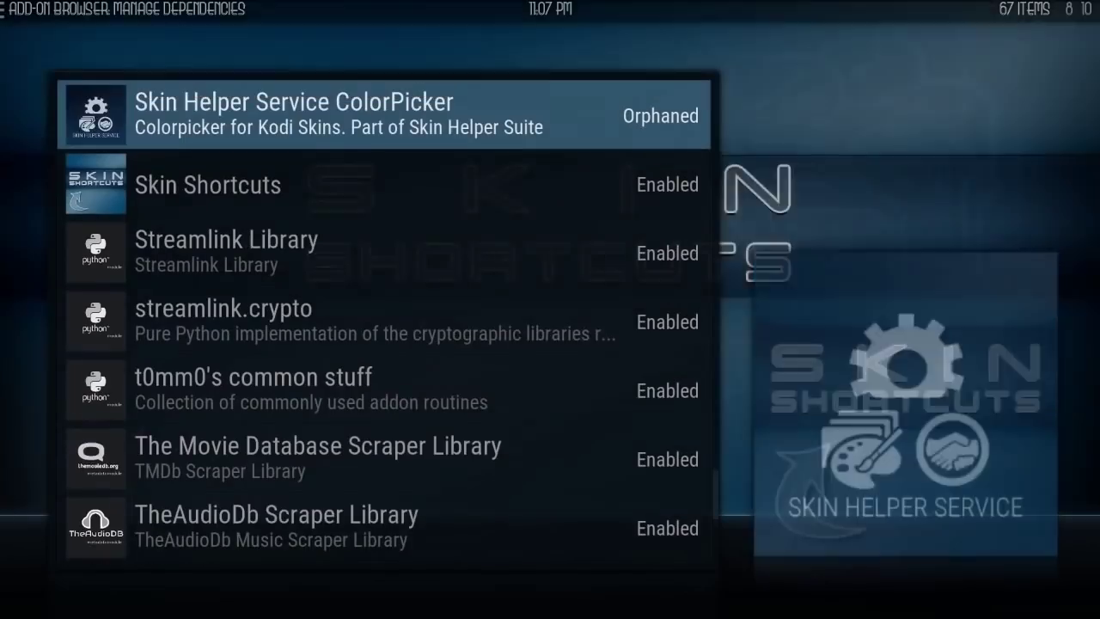
{"action": "key", "text": "Up"}
{"action": "key", "text": "Up"}
{"action": "key", "text": "Up"}
{"action": "key", "text": "Up"}
{"action": "key", "text": "Up"}
{"action": "key", "text": "Up"}
{"action": "key", "text": "Up"}
{"action": "key", "text": "Up"}
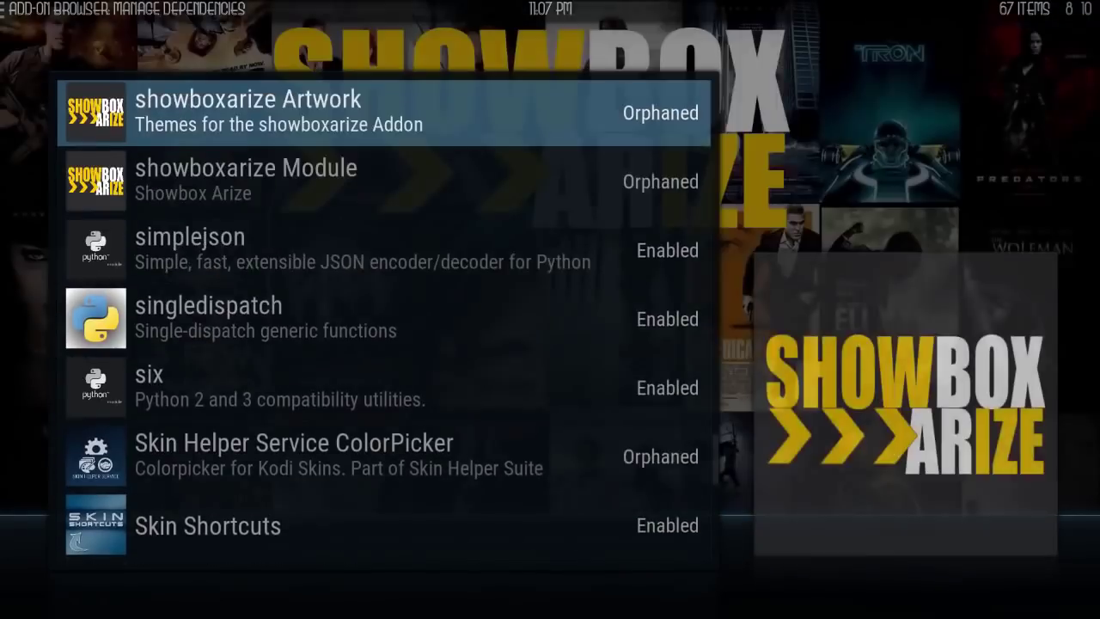
{"action": "key", "text": "Down"}
{"action": "key", "text": "Down"}
{"action": "key", "text": "Return"}
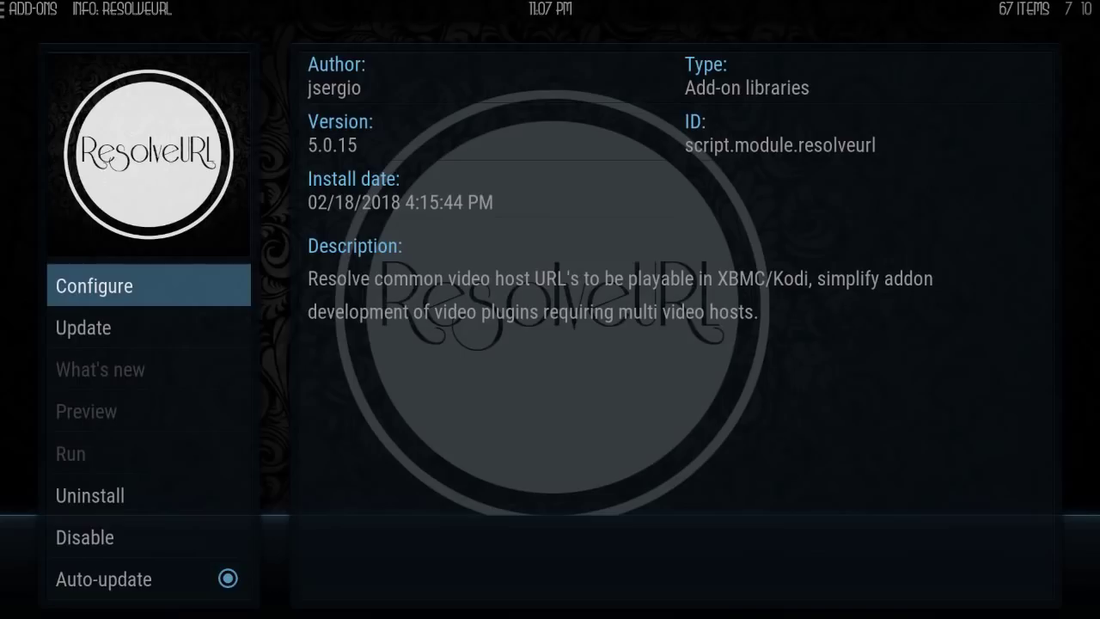
{"action": "key", "text": "Return"}
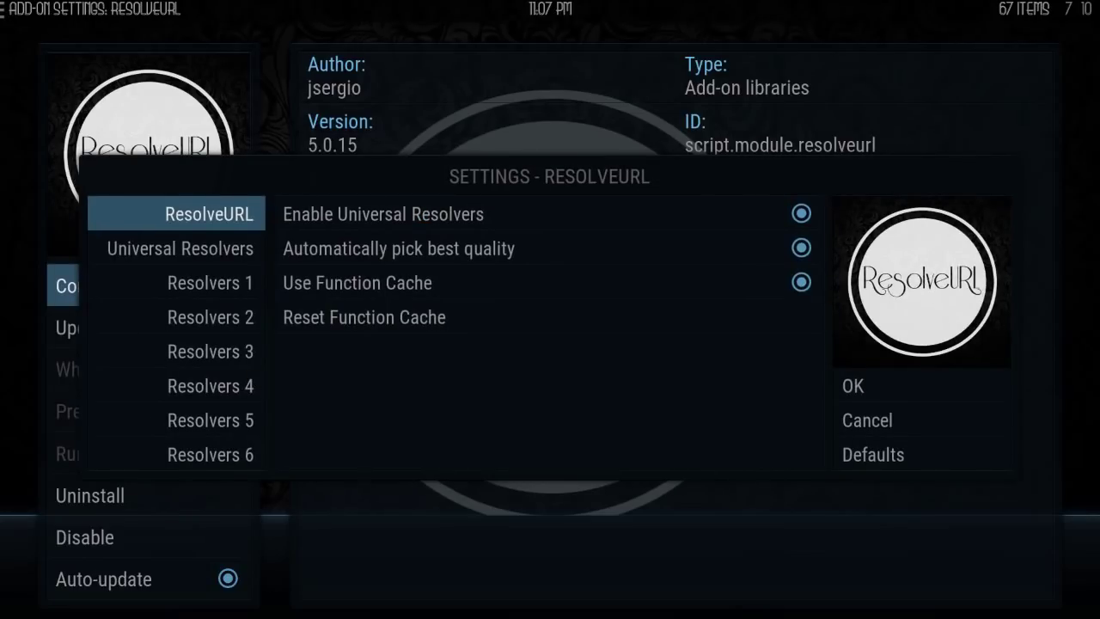
Browse the Universal Resolvers settings past ALLDEBRID, MEGADEBRID and PREMIUMIZE.ME to REAL-DEBRID.
{"action": "key", "text": "Down"}
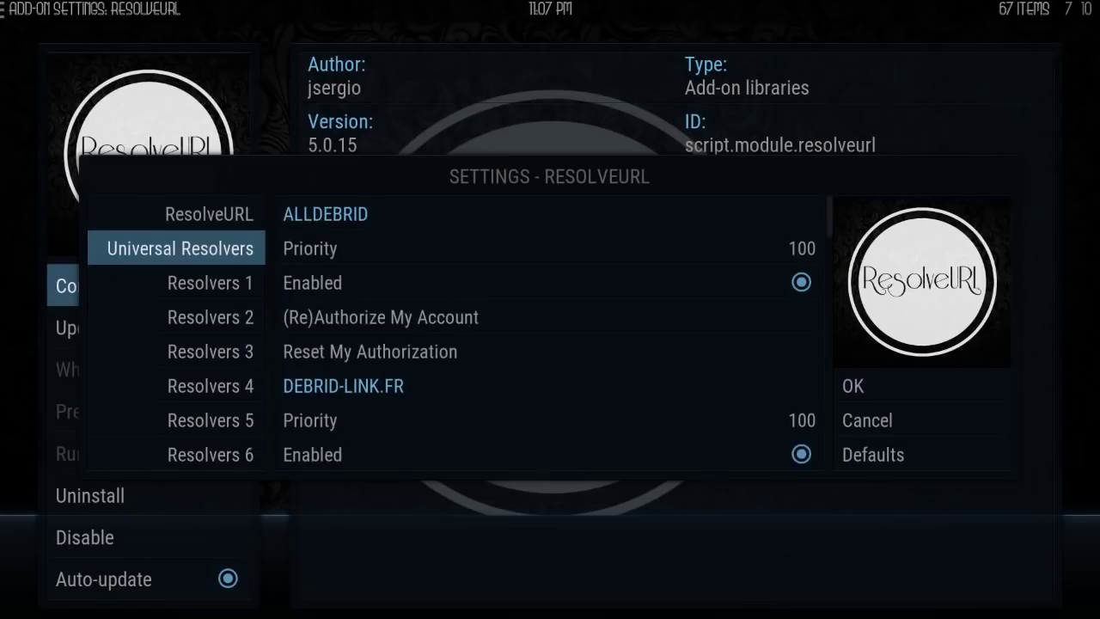
{"action": "key", "text": "Right"}
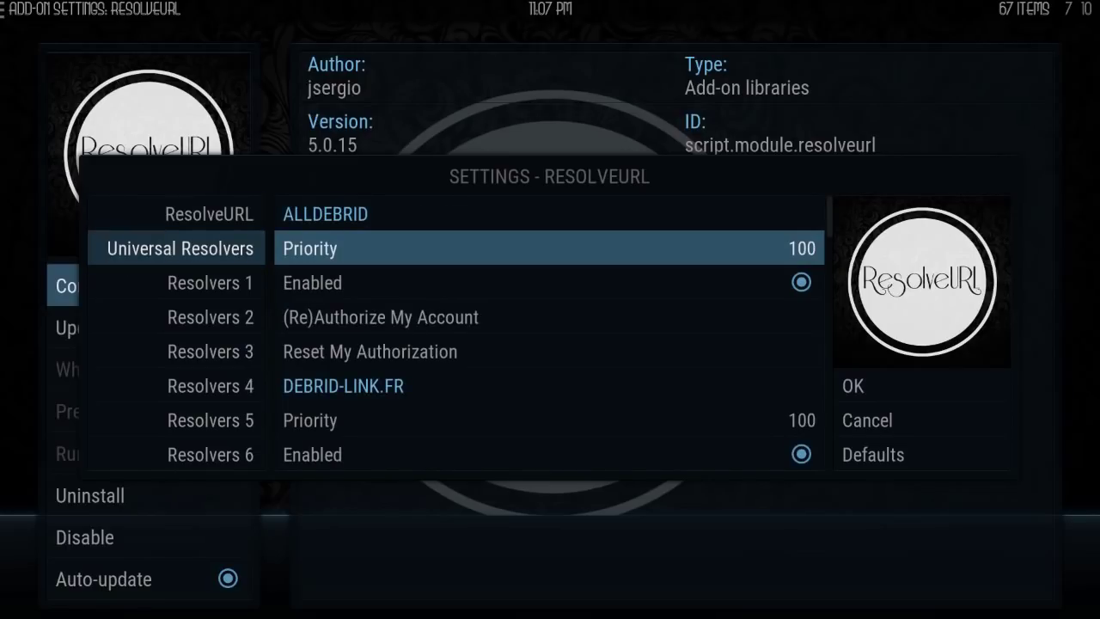
{"action": "key", "text": "Down"}
{"action": "key", "text": "Down"}
{"action": "key", "text": "Down"}
{"action": "key", "text": "Down"}
{"action": "key", "text": "Down"}
{"action": "key", "text": "Down"}
{"action": "key", "text": "Down"}
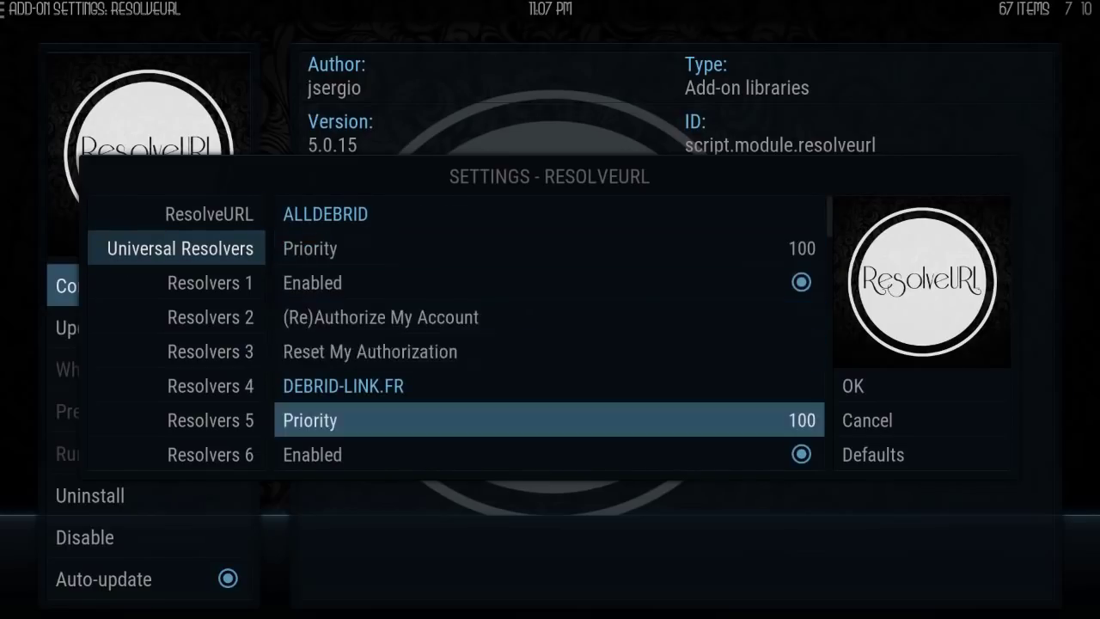
{"action": "key", "text": "Down"}
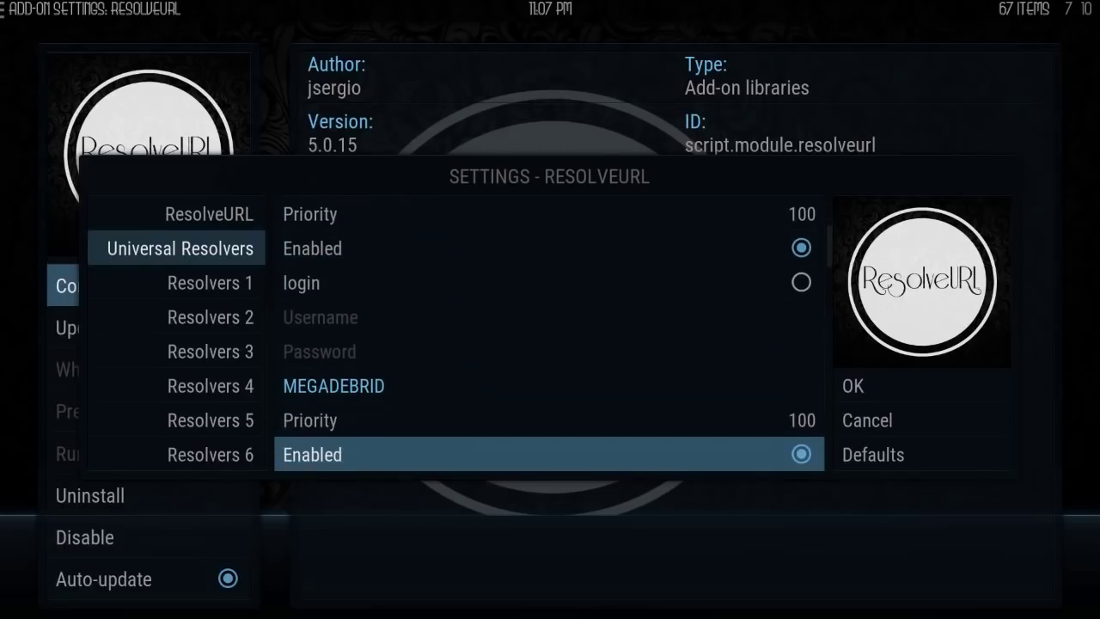
{"action": "key", "text": "Down"}
{"action": "key", "text": "Down"}
{"action": "key", "text": "Down"}
{"action": "key", "text": "Down"}
{"action": "key", "text": "Down"}
{"action": "key", "text": "Down"}
{"action": "key", "text": "Down"}
{"action": "key", "text": "Down"}
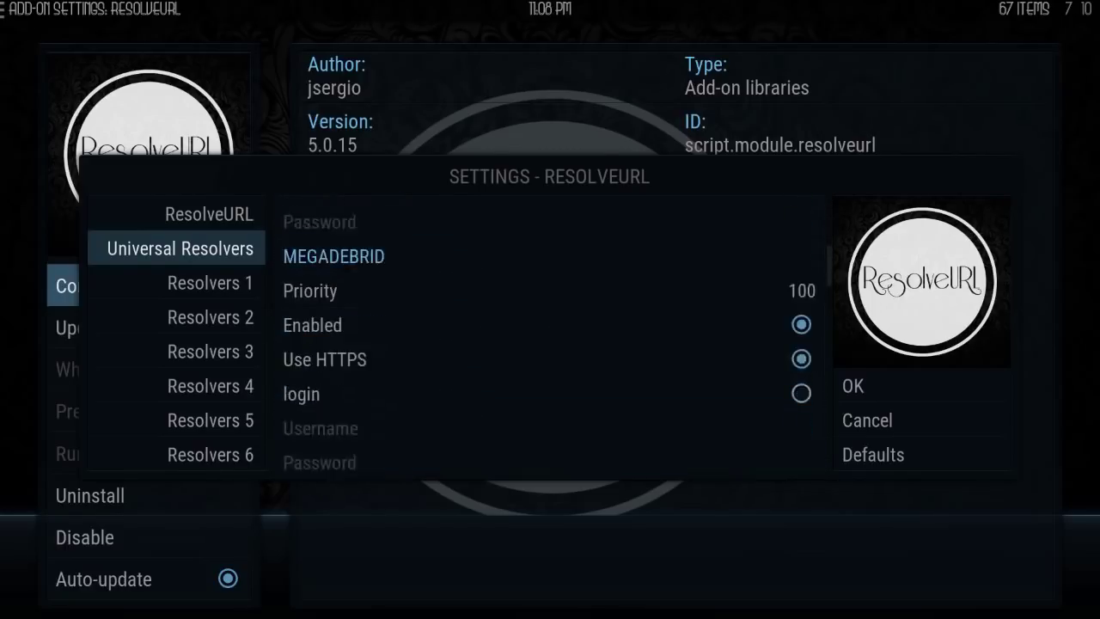
{"action": "key", "text": "Up"}
{"action": "key", "text": "Up"}
{"action": "key", "text": "Up"}
{"action": "key", "text": "Up"}
{"action": "key", "text": "Up"}
{"action": "key", "text": "Up"}
{"action": "key", "text": "Up"}
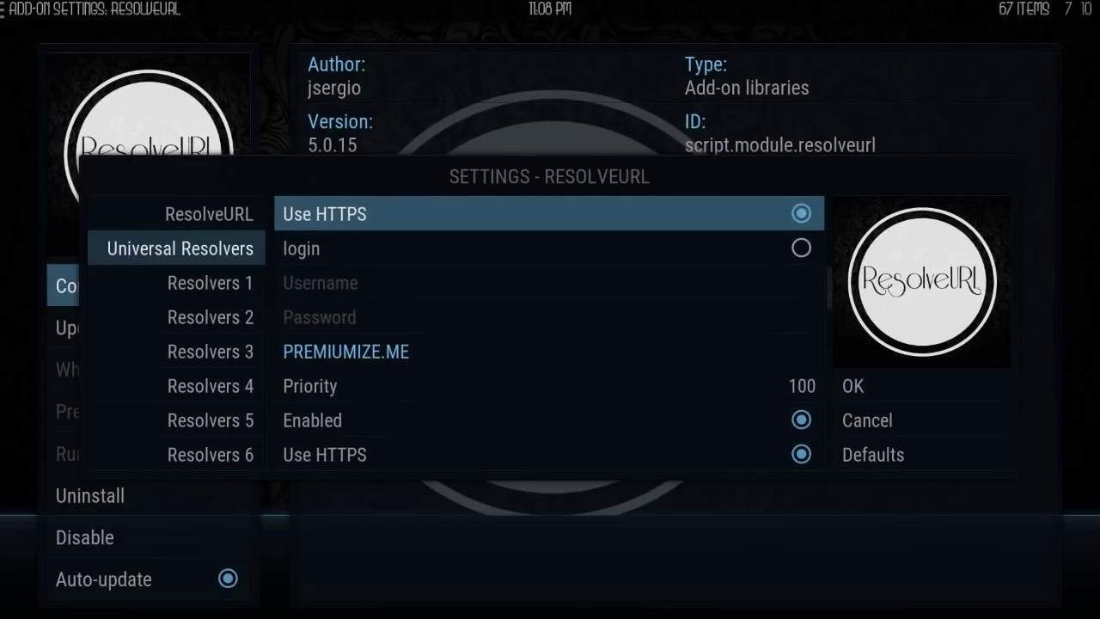
{"action": "key", "text": "Down"}
{"action": "key", "text": "Down"}
{"action": "key", "text": "Down"}
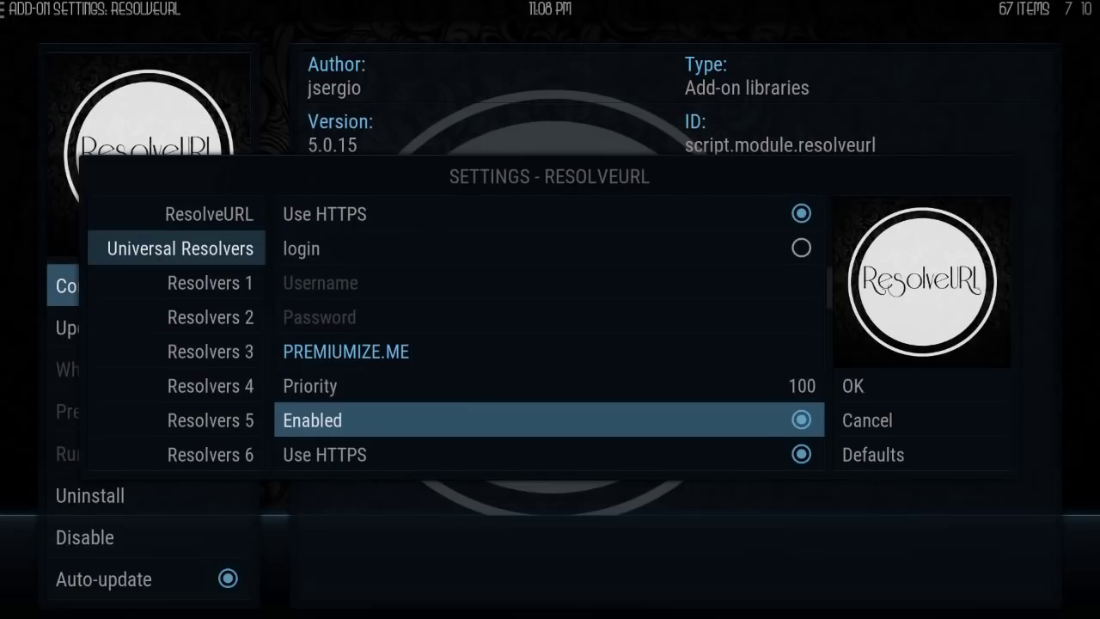
{"action": "key", "text": "Down"}
{"action": "key", "text": "Down"}
{"action": "key", "text": "Down"}
{"action": "key", "text": "Down"}
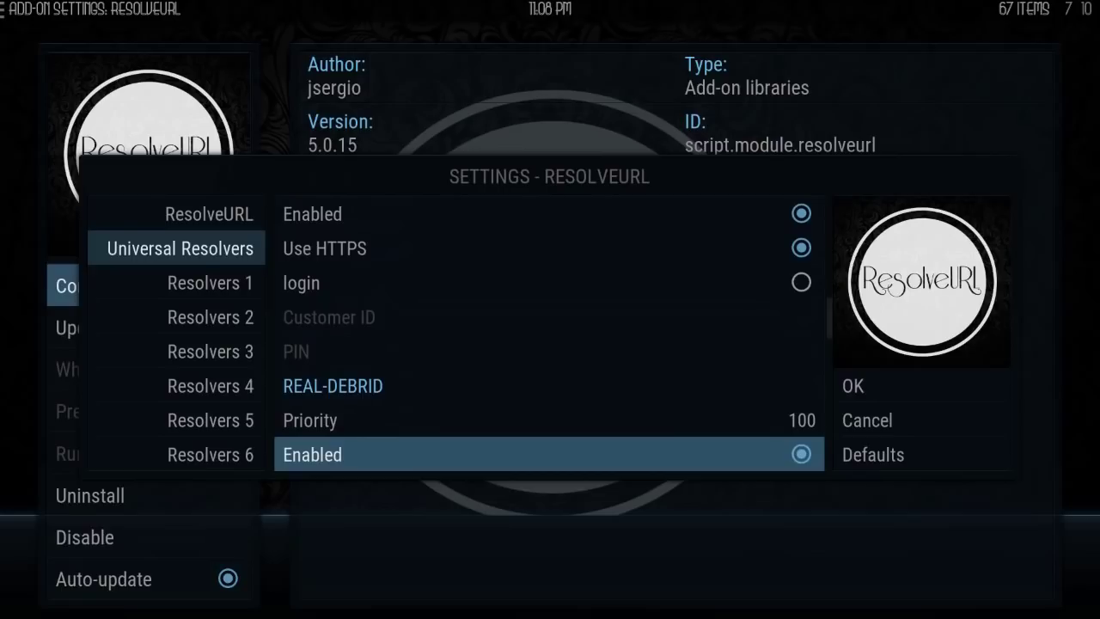
Move between Reset My Authorization and (Re)Authorize My Account, then close ResolveURL settings.
{"action": "key", "text": "Down"}
{"action": "key", "text": "Down"}
{"action": "key", "text": "Down"}
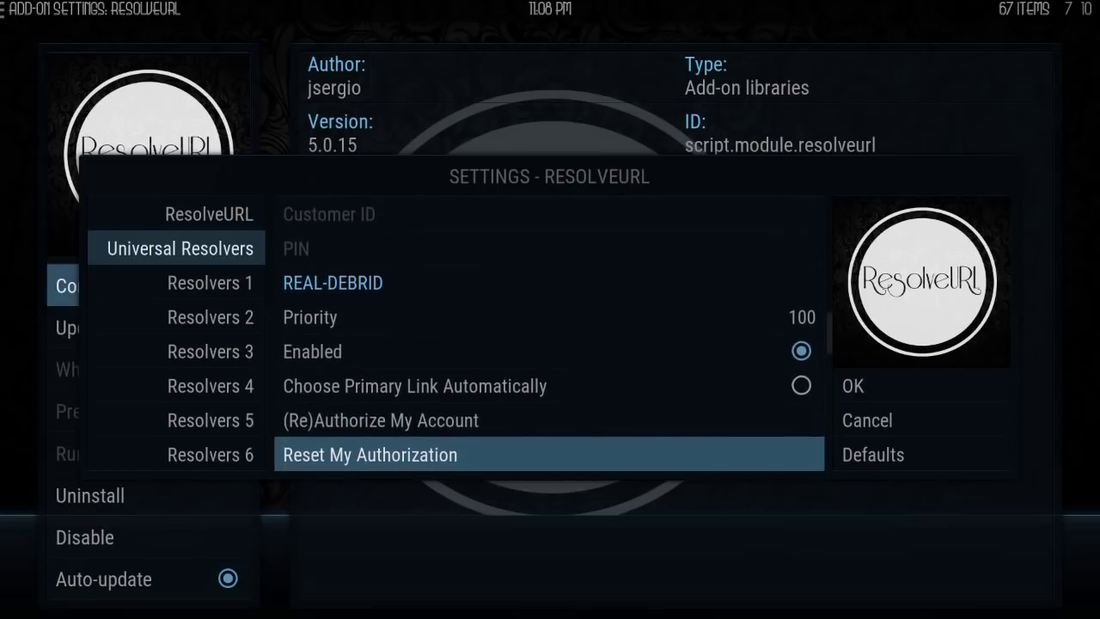
{"action": "key", "text": "Up"}
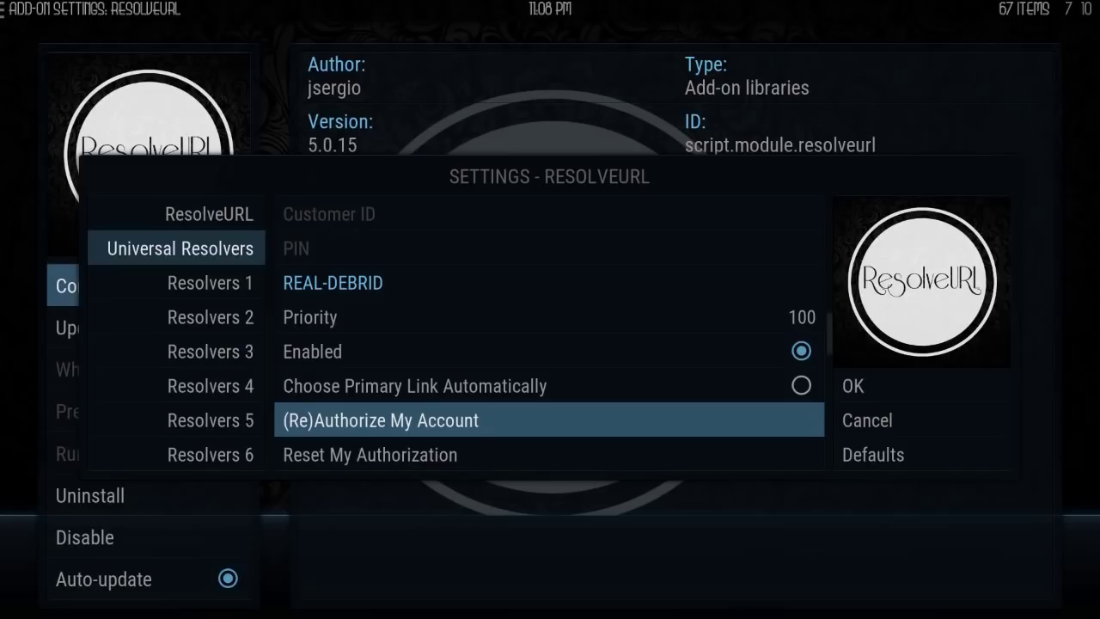
{"action": "key", "text": "Down"}
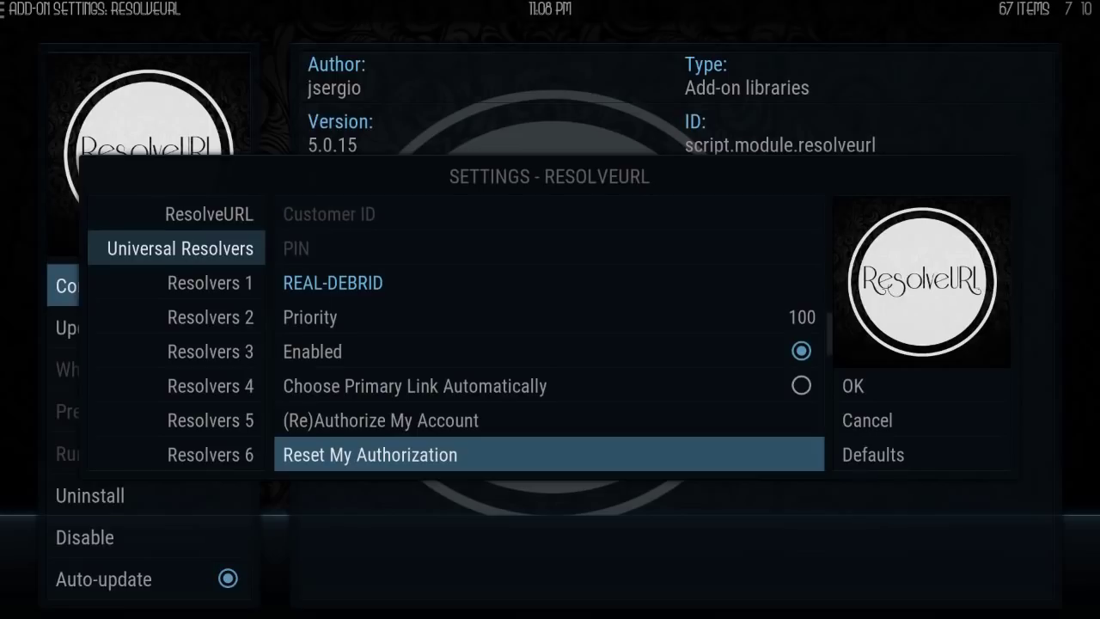
{"action": "key", "text": "Up"}
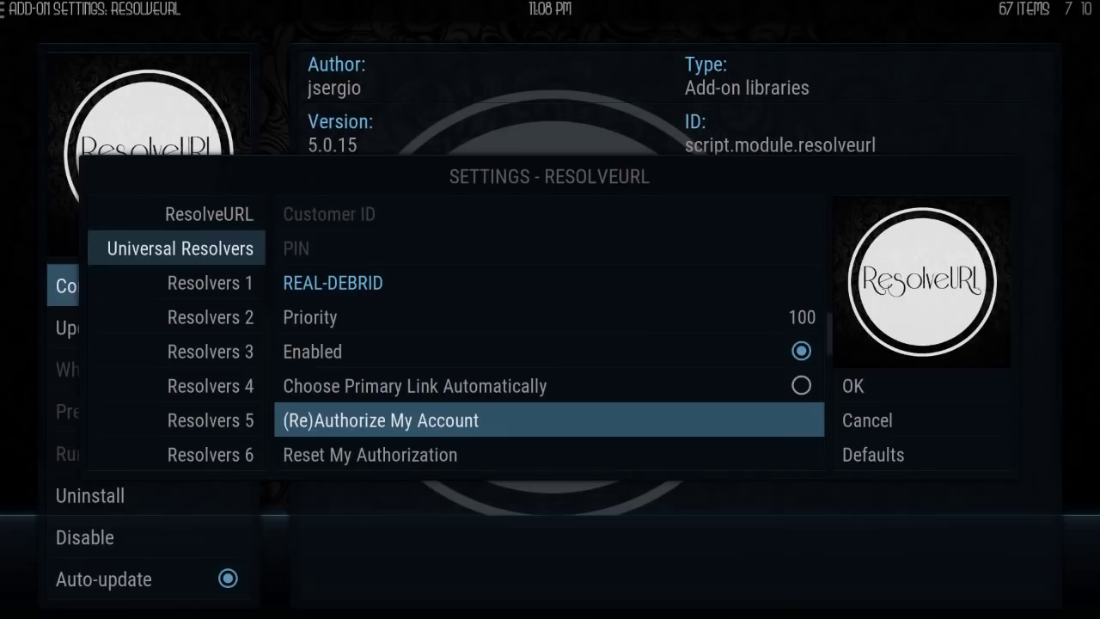
{"action": "key", "text": "Return"}
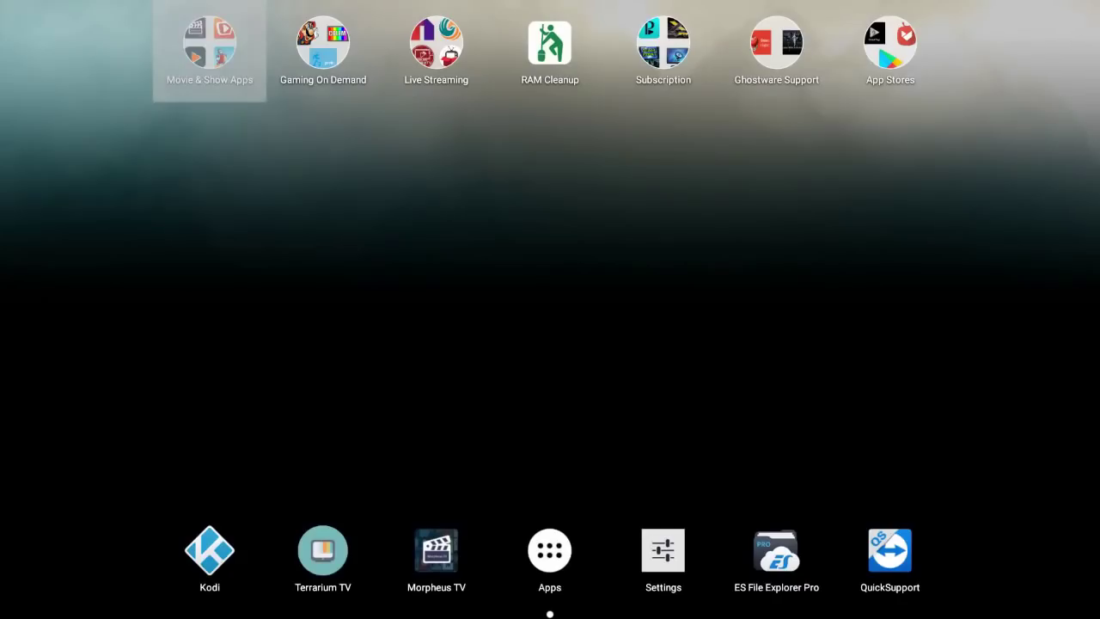
Relaunch Kodi from the home screen and back out to its home menu.
{"action": "key", "text": "Down"}
{"action": "key", "text": "Left"}
{"action": "key", "text": "Right"}
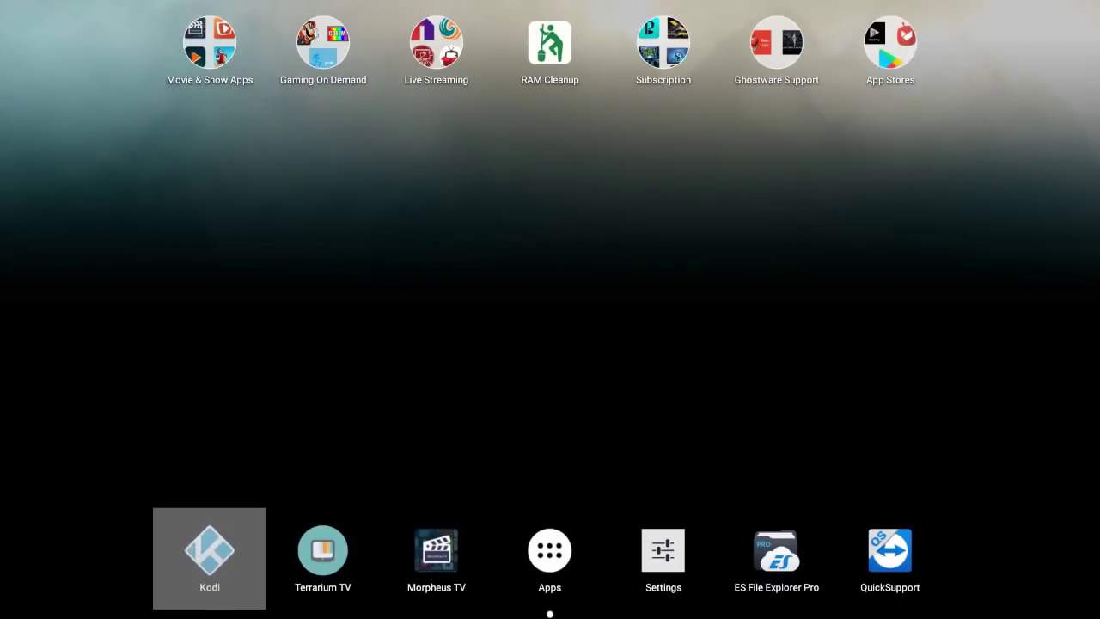
{"action": "key", "text": "Return"}
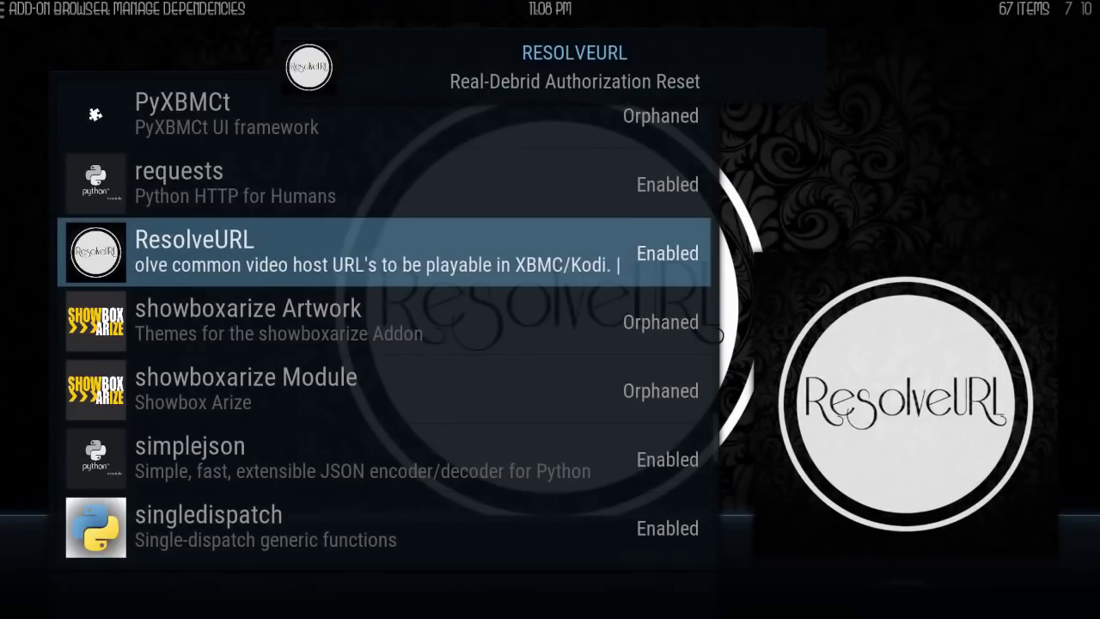
{"action": "key", "text": "Escape"}
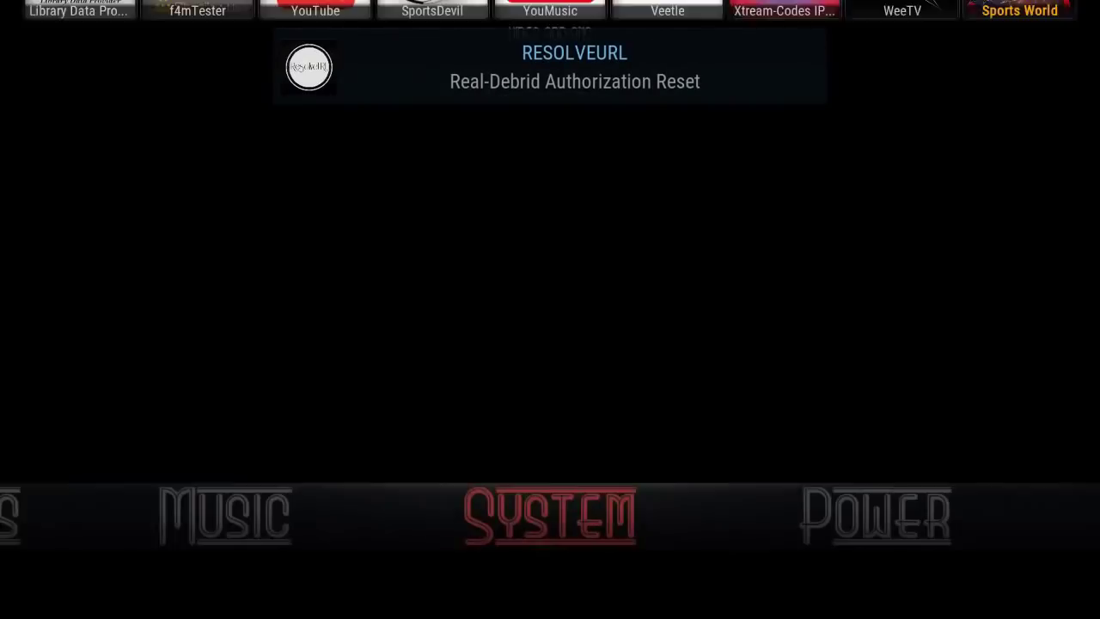
Navigate the home menu to T.V. and its add-on shortcuts, reaching INCURSION.
{"action": "key", "text": "Left"}
{"action": "key", "text": "Left"}
{"action": "key", "text": "Left"}
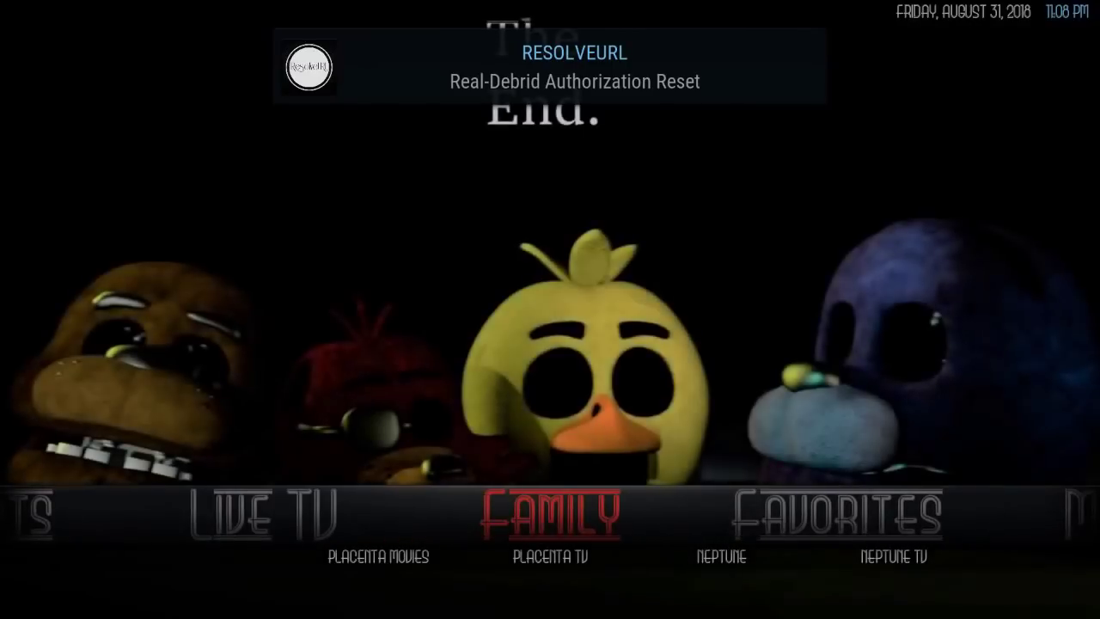
{"action": "key", "text": "Left"}
{"action": "key", "text": "Left"}
{"action": "key", "text": "Left"}
{"action": "key", "text": "Left"}
{"action": "key", "text": "Right"}
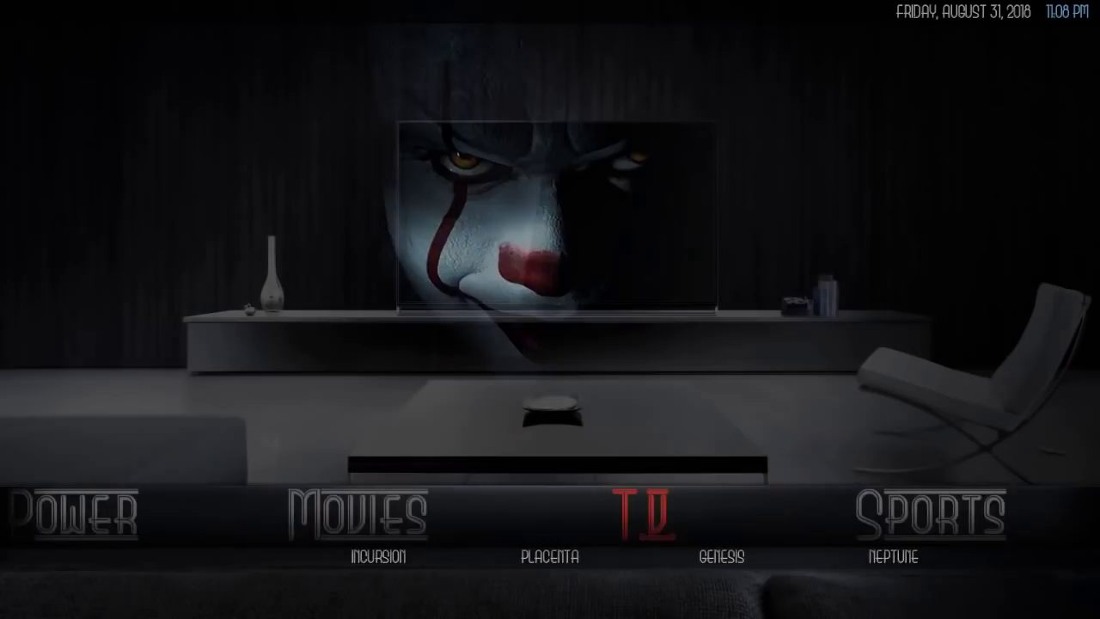
{"action": "key", "text": "Down"}
{"action": "key", "text": "Left"}
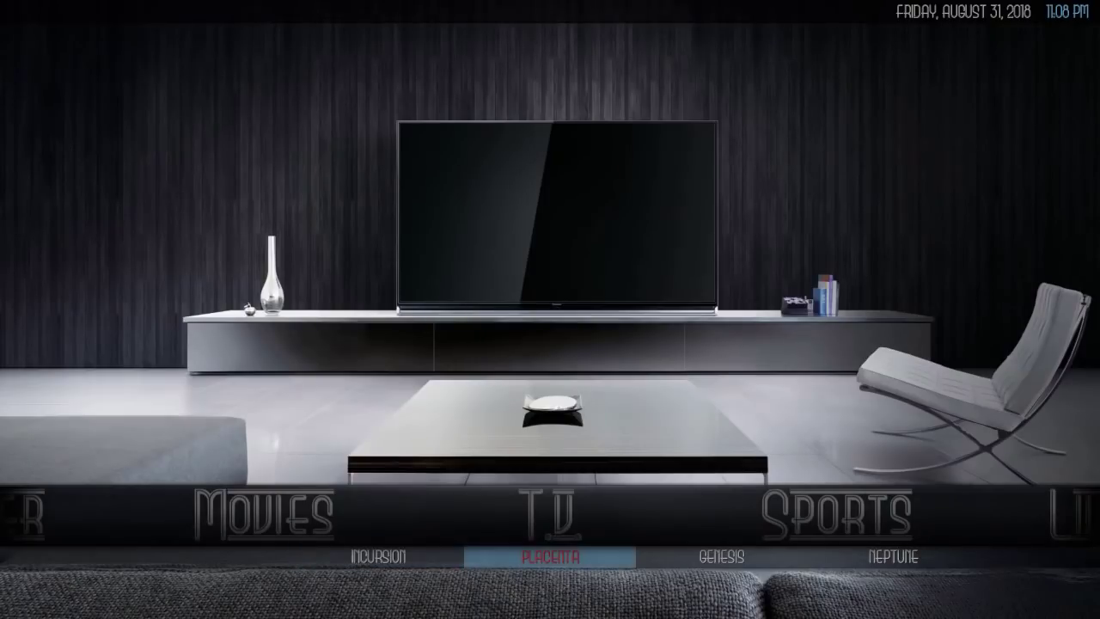
{"action": "key", "text": "Left"}
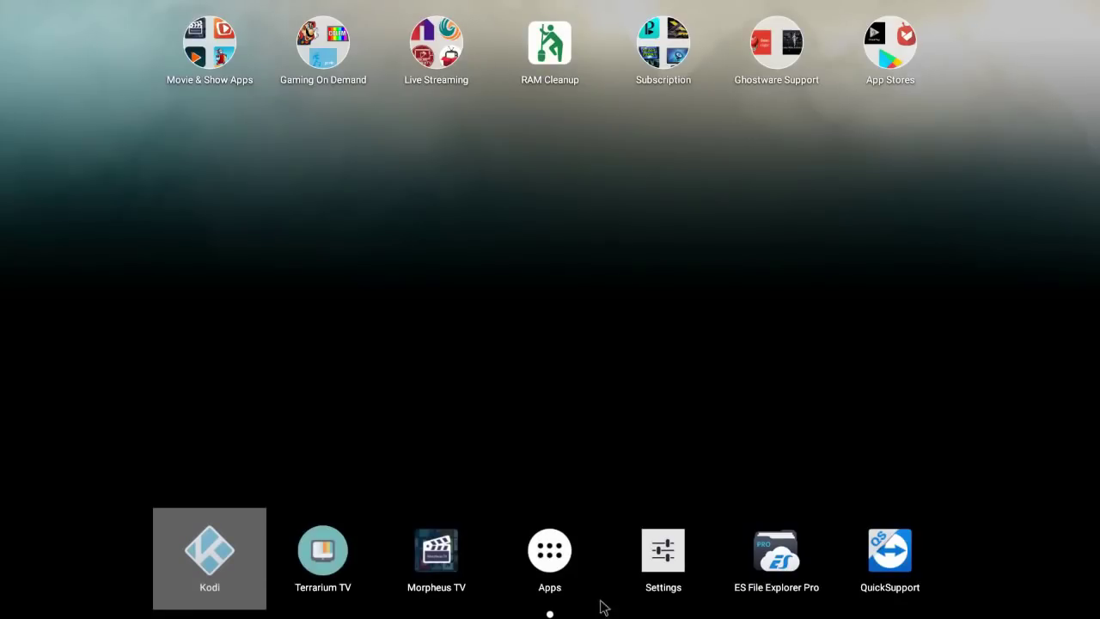
Launch Chrome and search Google for 'trending kodi addons'.
{"action": "left_click", "coordinate": [569, 571]}
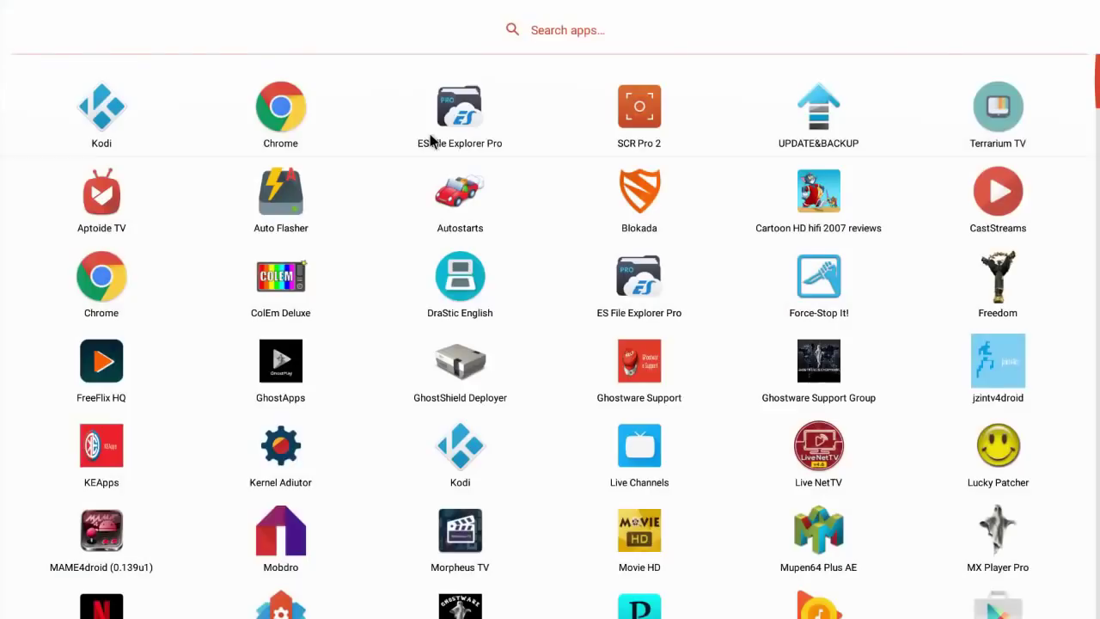
{"action": "left_click", "coordinate": [280, 111]}
{"action": "left_click", "coordinate": [311, 47]}
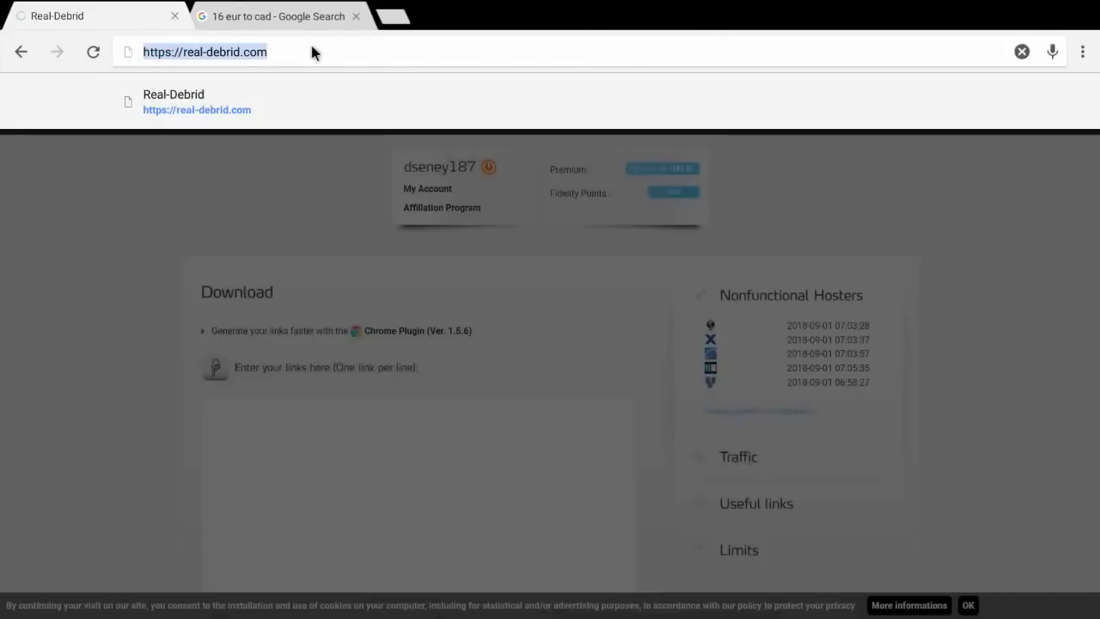
{"action": "type", "text": "tr"}
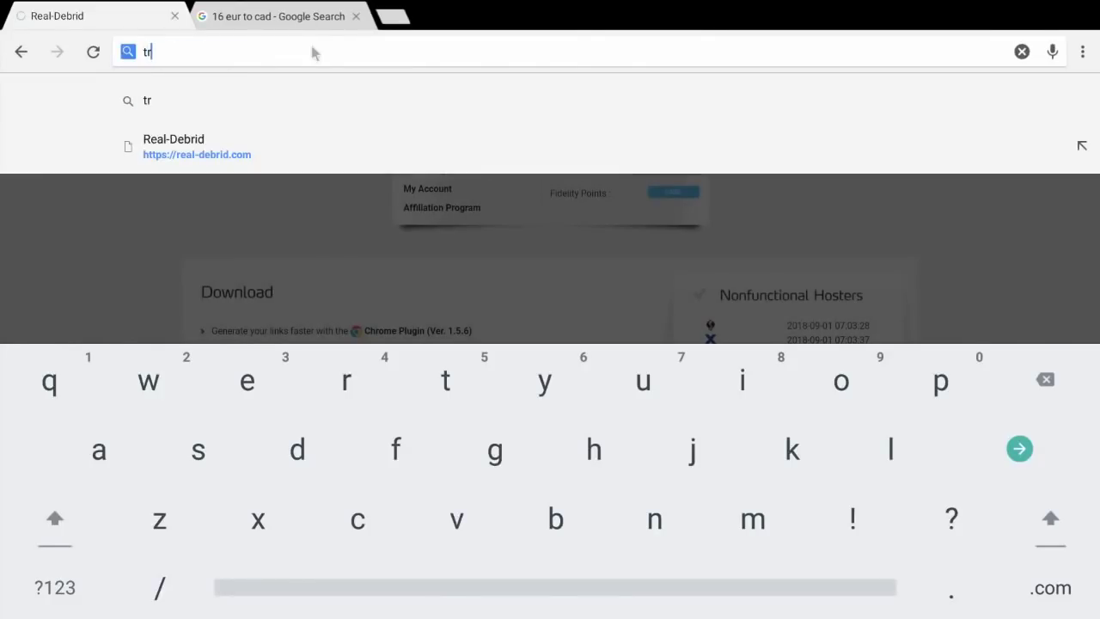
{"action": "type", "text": "ending"}
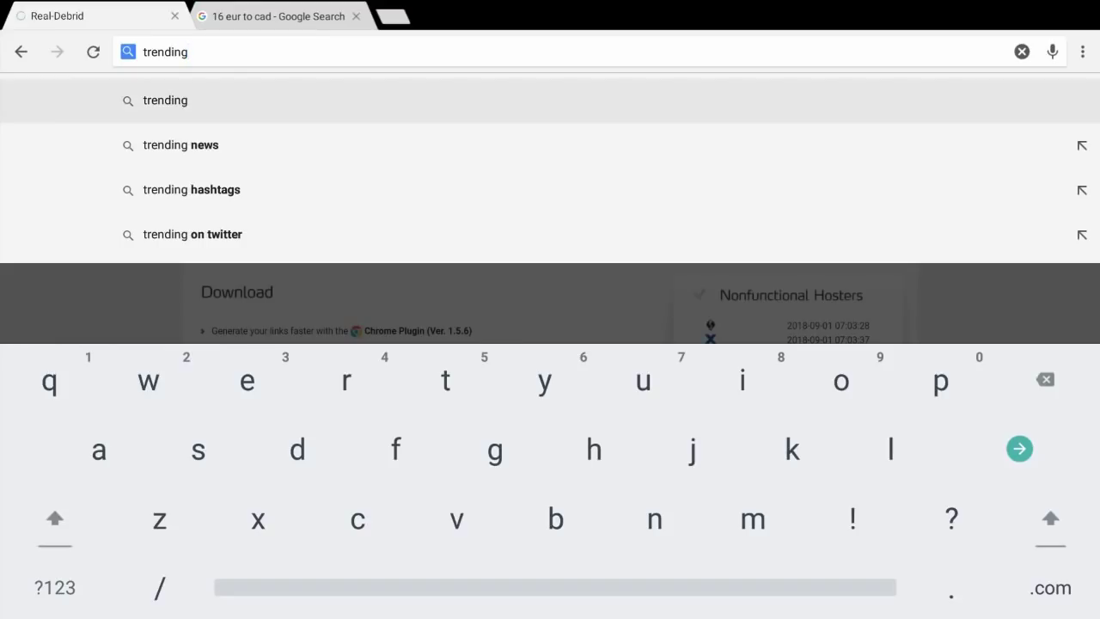
{"action": "type", "text": " kodi"}
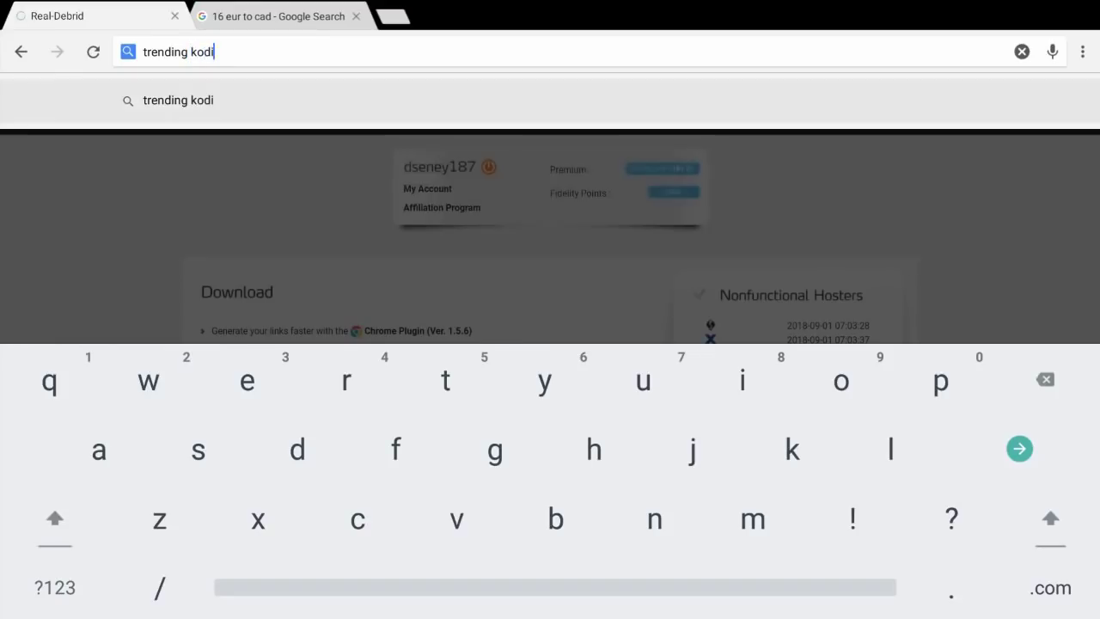
{"action": "type", "text": " addons"}
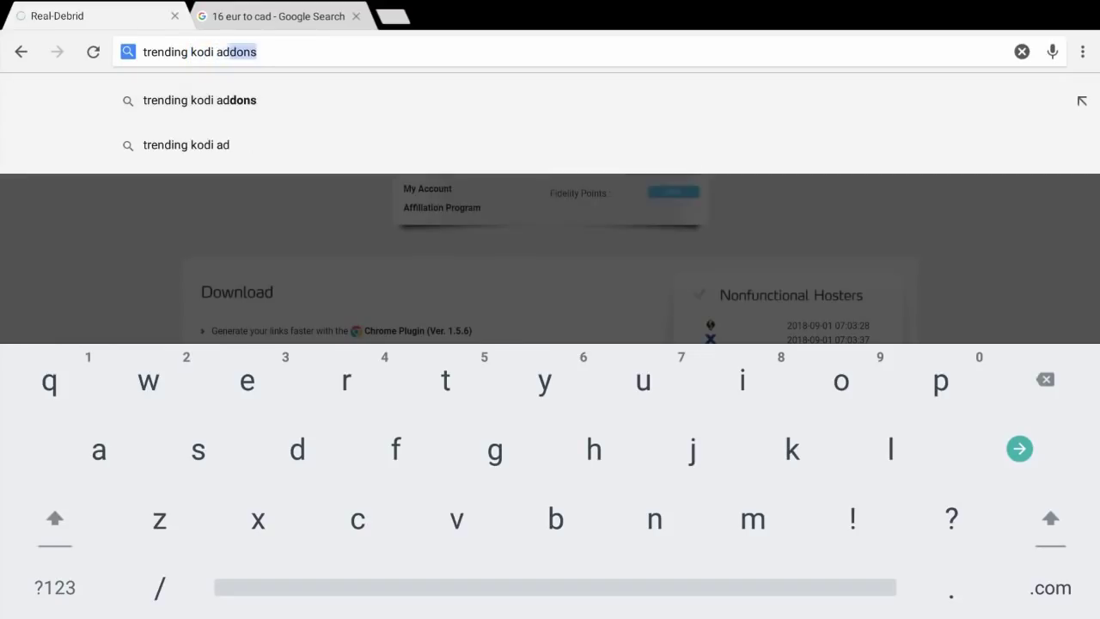
{"action": "type", "text": "q"}
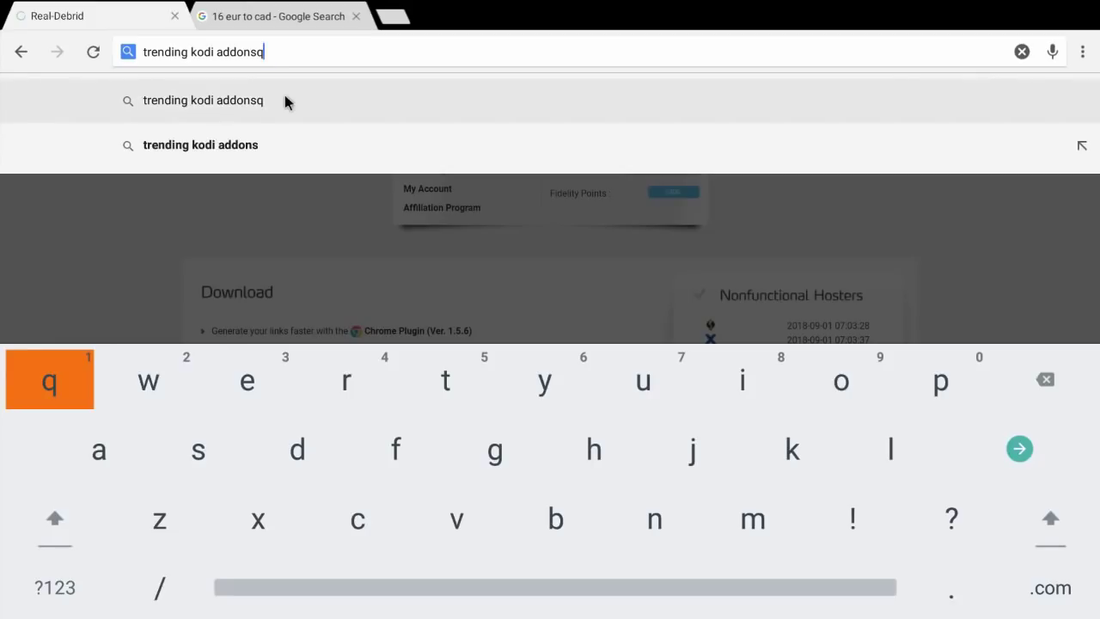
{"action": "key", "text": "BackSpace"}
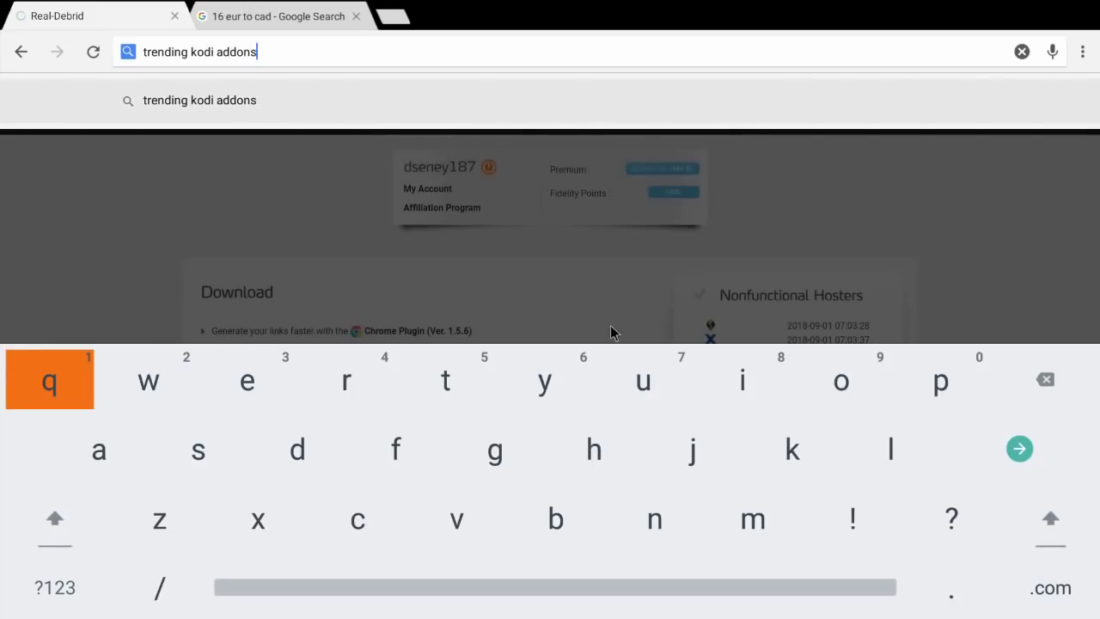
{"action": "left_click", "coordinate": [1020, 448]}
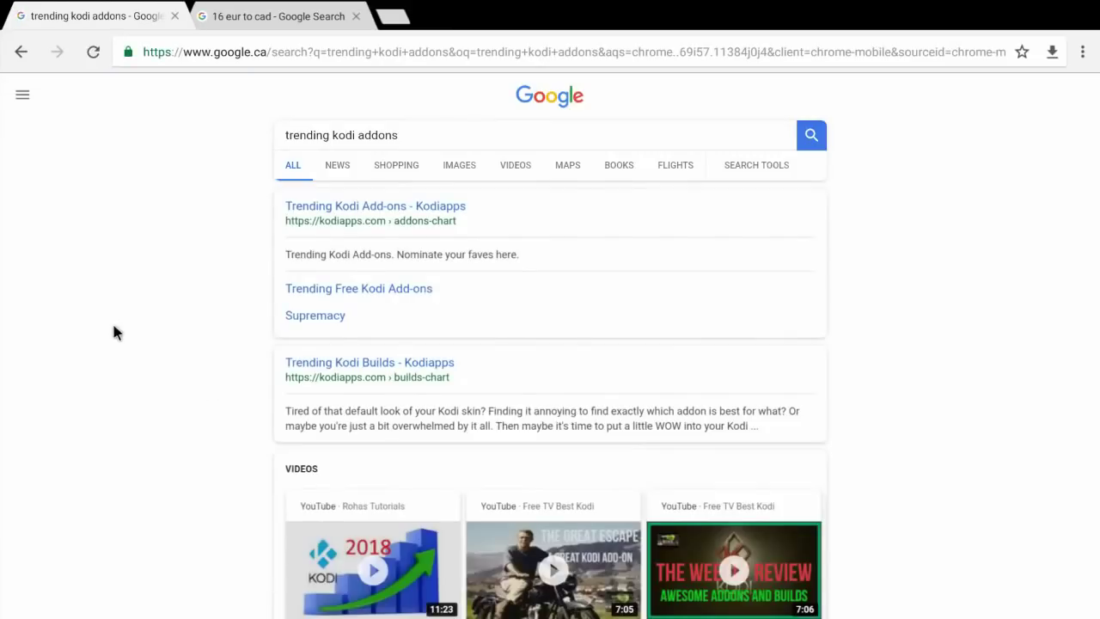
Open the Kodiapps Trending Kodi Add-ons result, scroll through the rankings, then return home.
{"action": "left_click", "coordinate": [388, 205]}
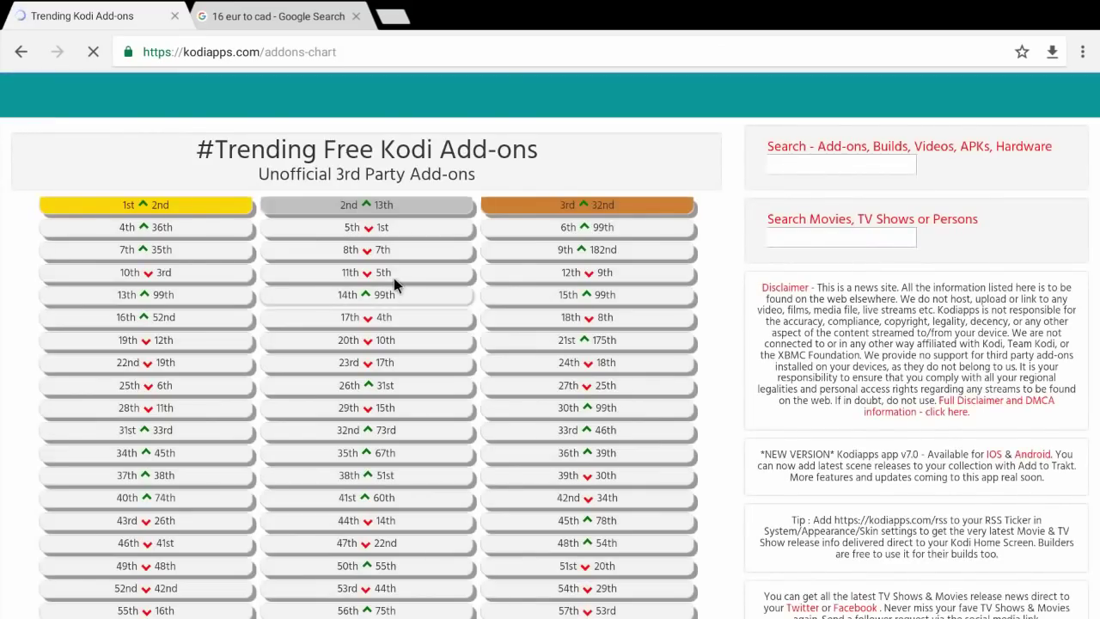
{"action": "scroll", "coordinate": [224, 429], "scroll_direction": "down", "scroll_amount": 1}
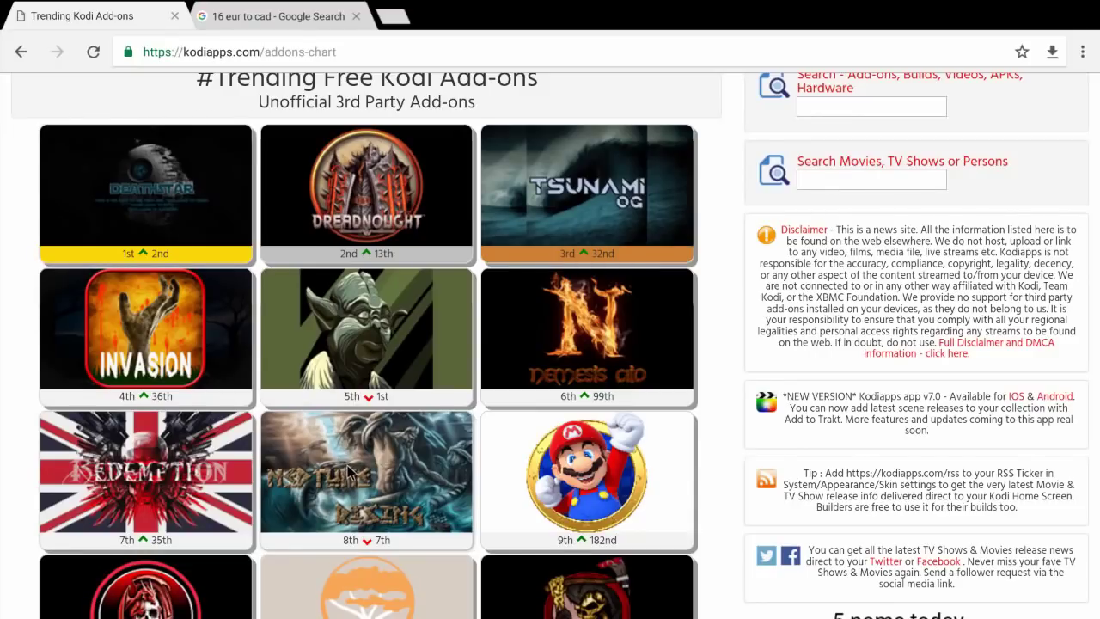
{"action": "scroll", "coordinate": [348, 471], "scroll_direction": "down", "scroll_amount": 2}
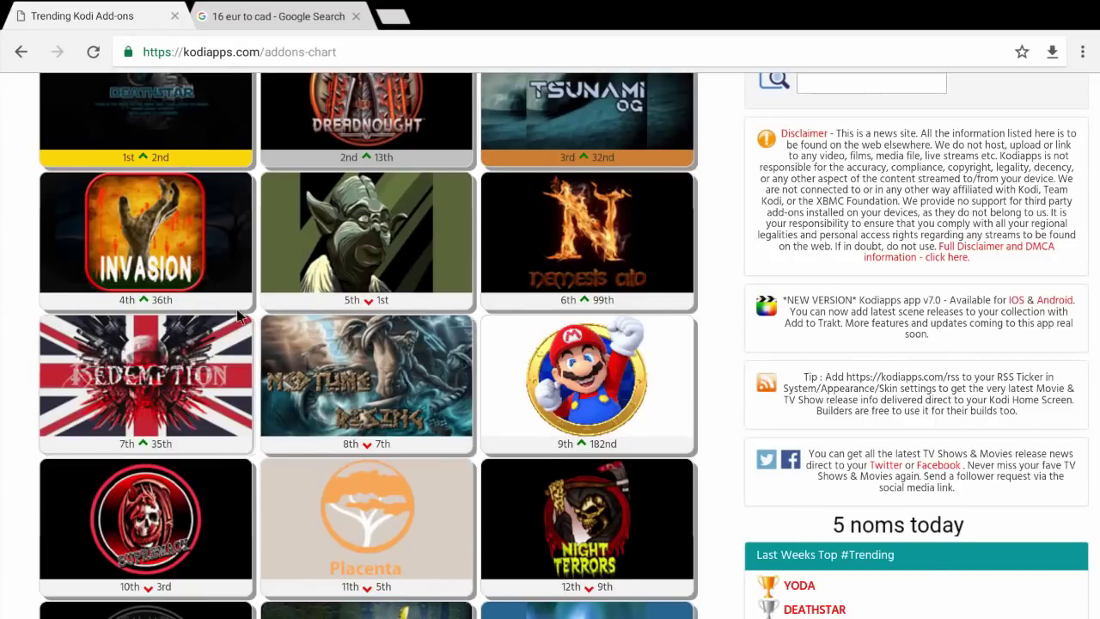
{"action": "scroll", "coordinate": [383, 366], "scroll_direction": "up", "scroll_amount": 3}
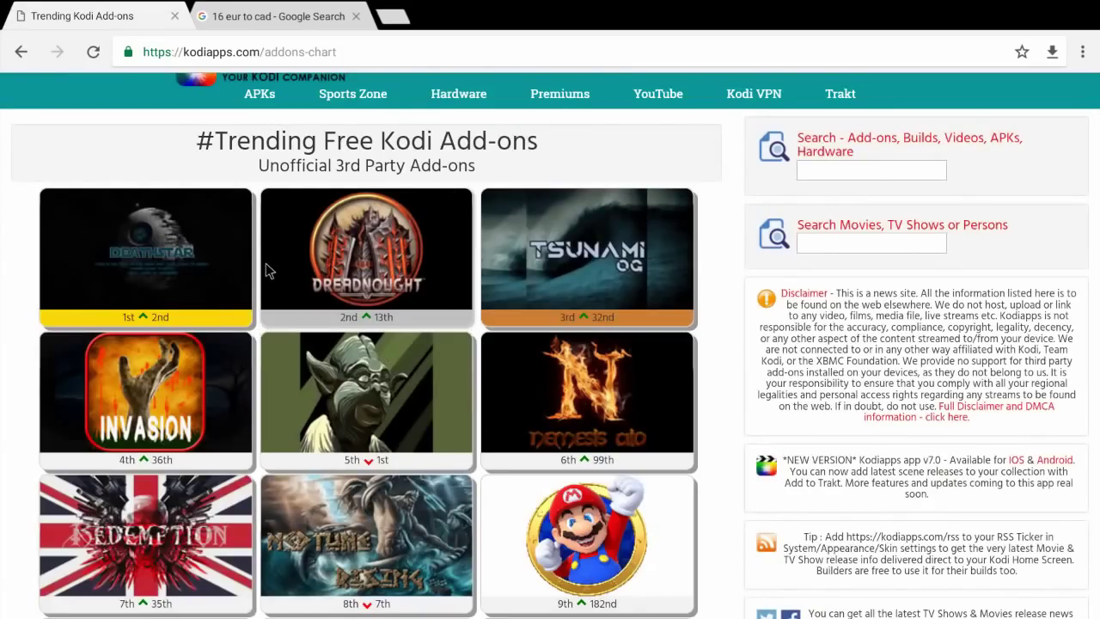
{"action": "scroll", "coordinate": [269, 271], "scroll_direction": "up", "scroll_amount": 1}
{"action": "scroll", "coordinate": [378, 210], "scroll_direction": "down", "scroll_amount": 7}
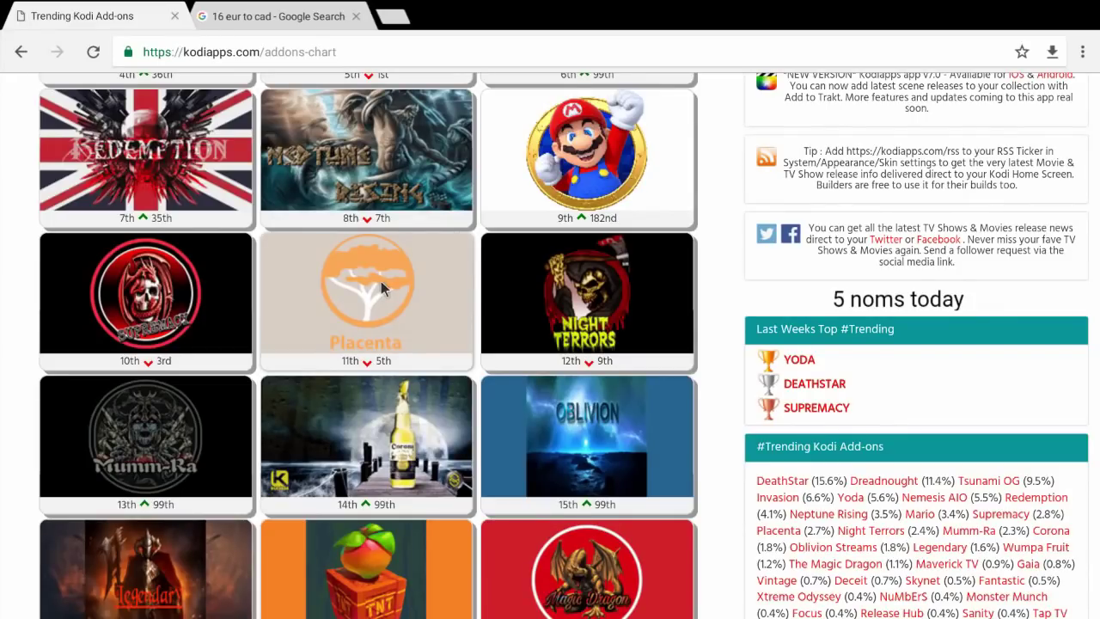
{"action": "key", "text": "super"}
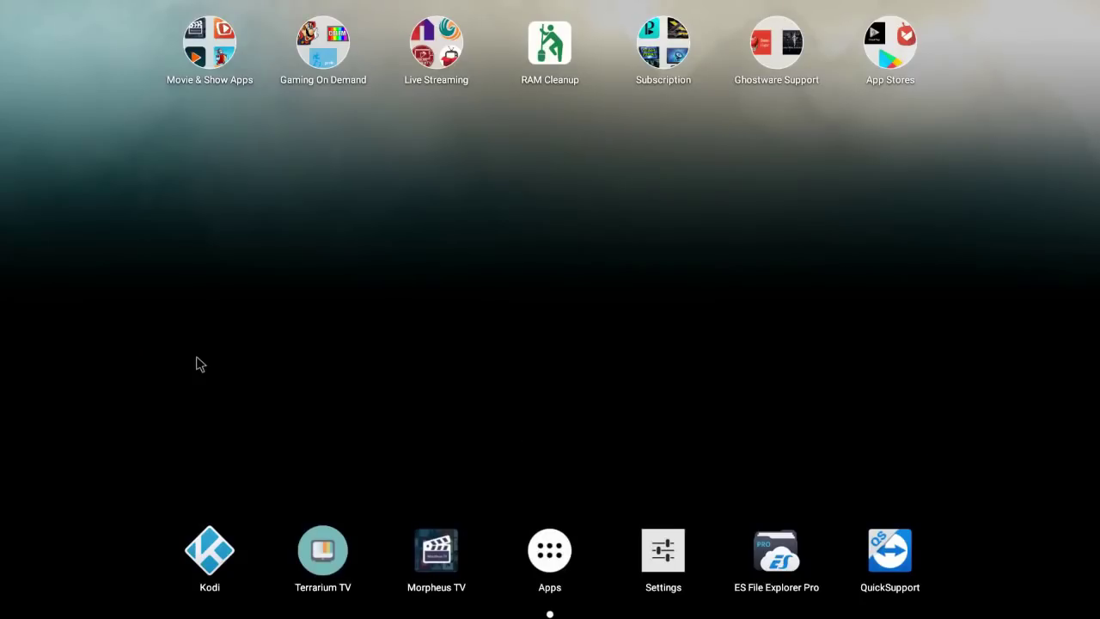
Launch Kodi, move down to INCURSION under T.V., and select it.
{"action": "left_click", "coordinate": [234, 542]}
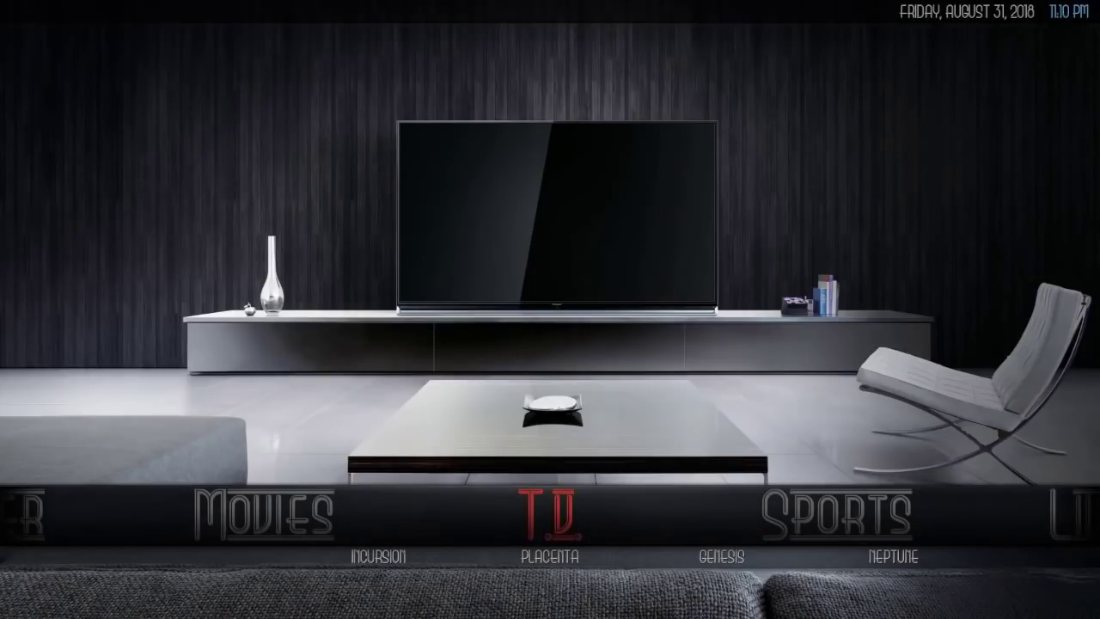
{"action": "key", "text": "Down"}
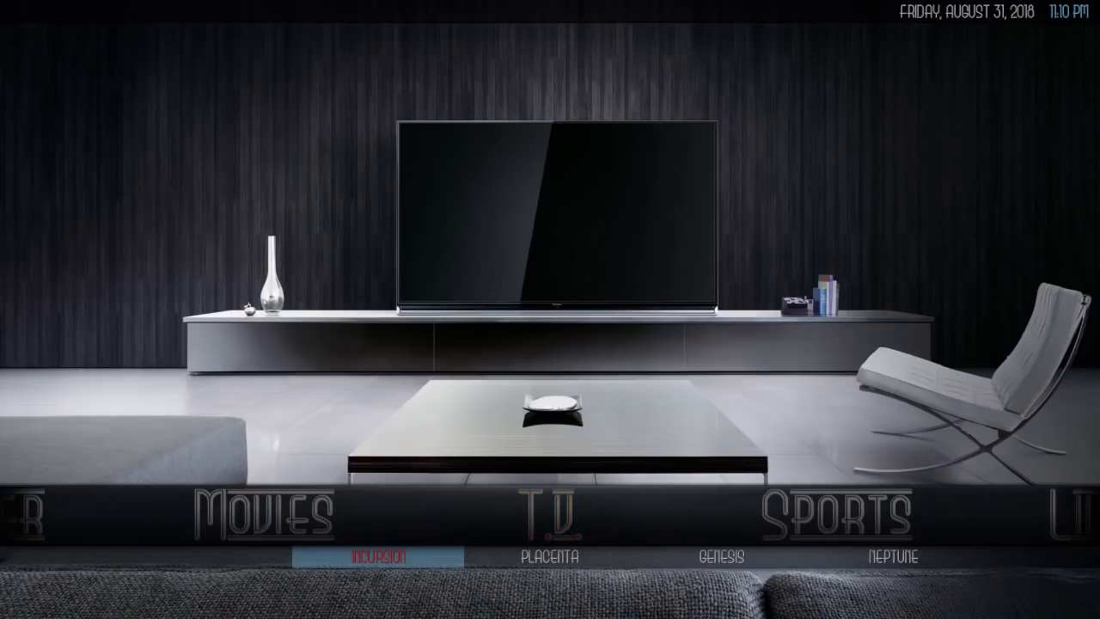
{"action": "key", "text": "Return"}
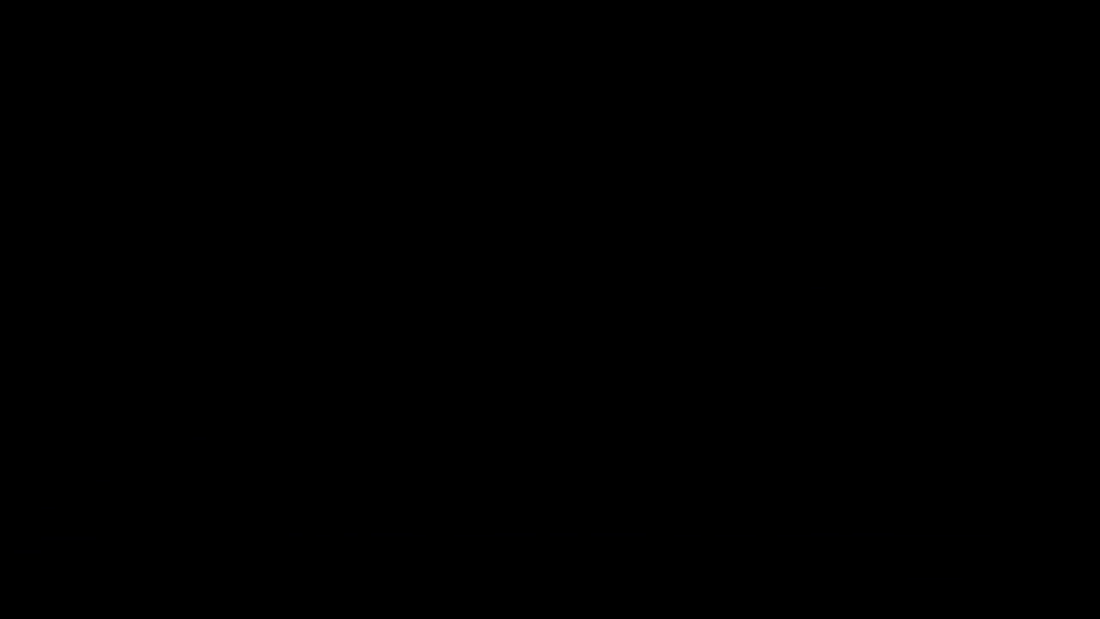